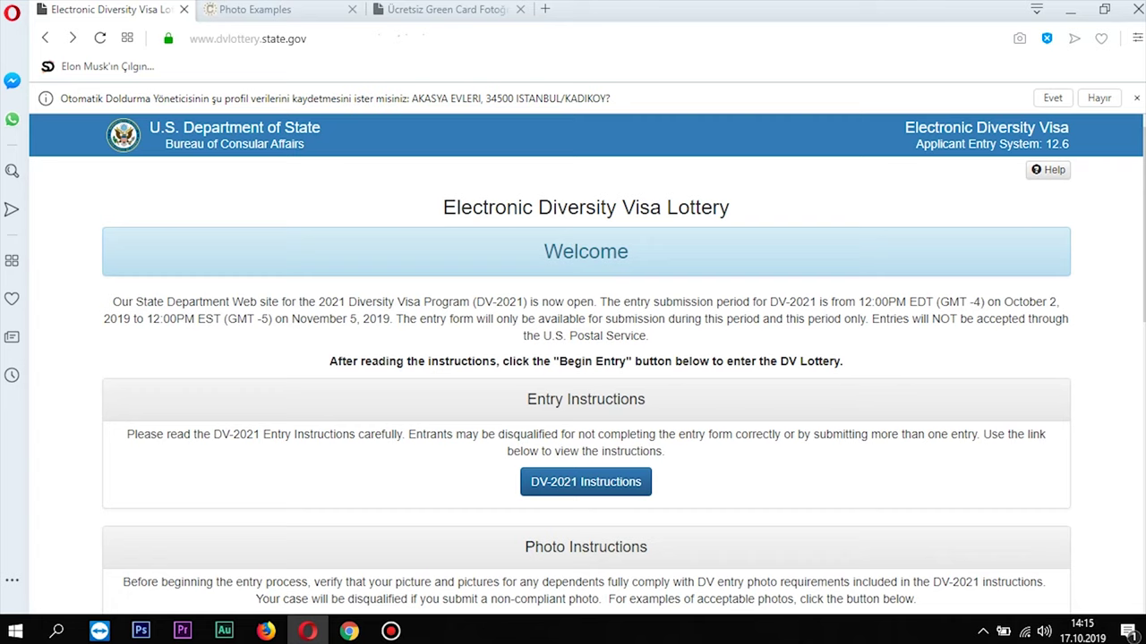
Reload the DV-2021 lottery welcome page from its autocompleted address
key("ctrl+l")
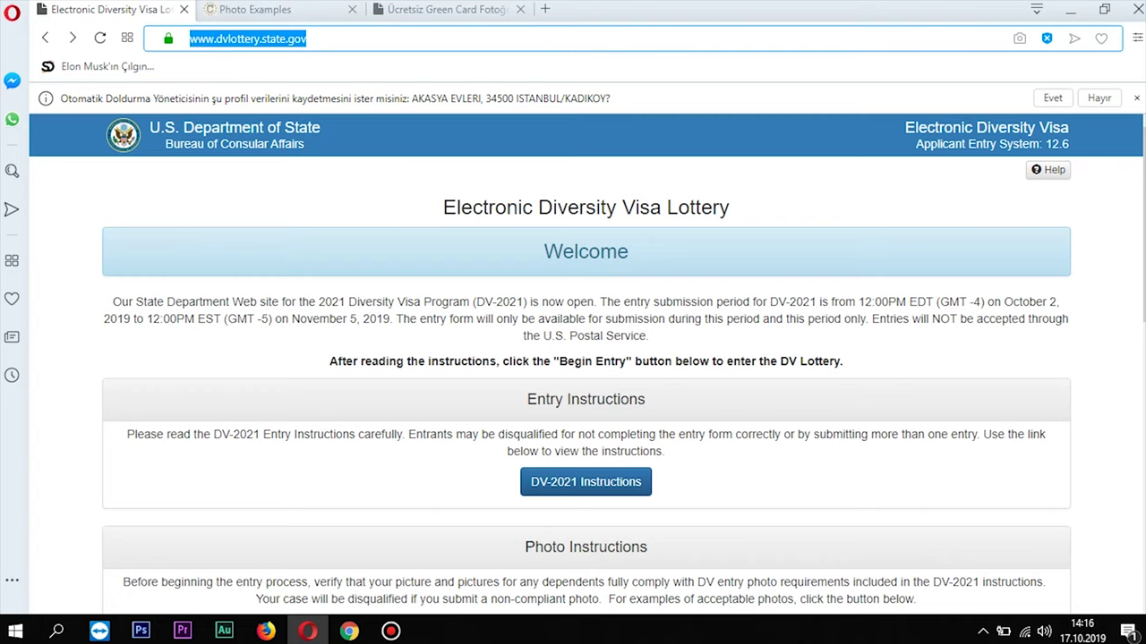
type("dv")
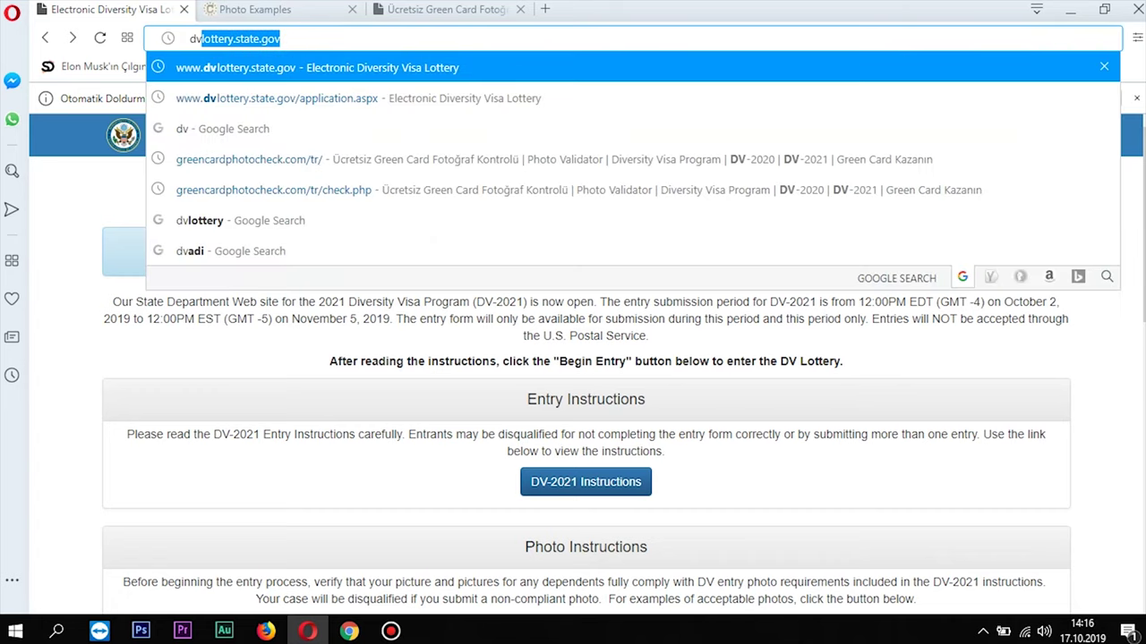
key("Return")
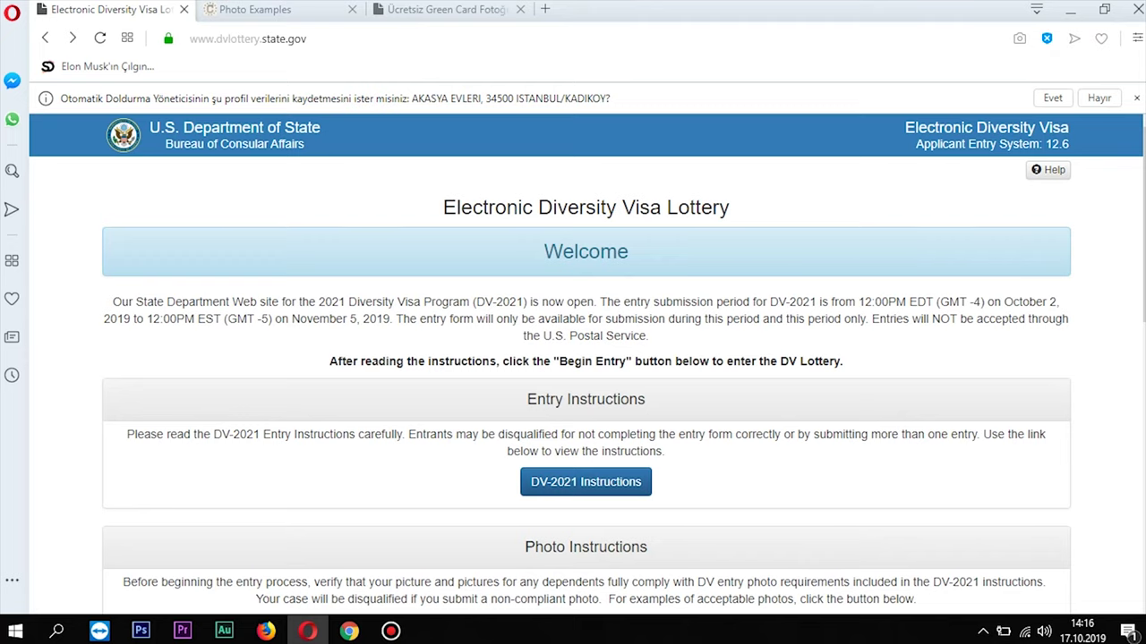
Scroll down the instructions and switch to the Photo Examples page
scroll(587, 365, "down", 2)
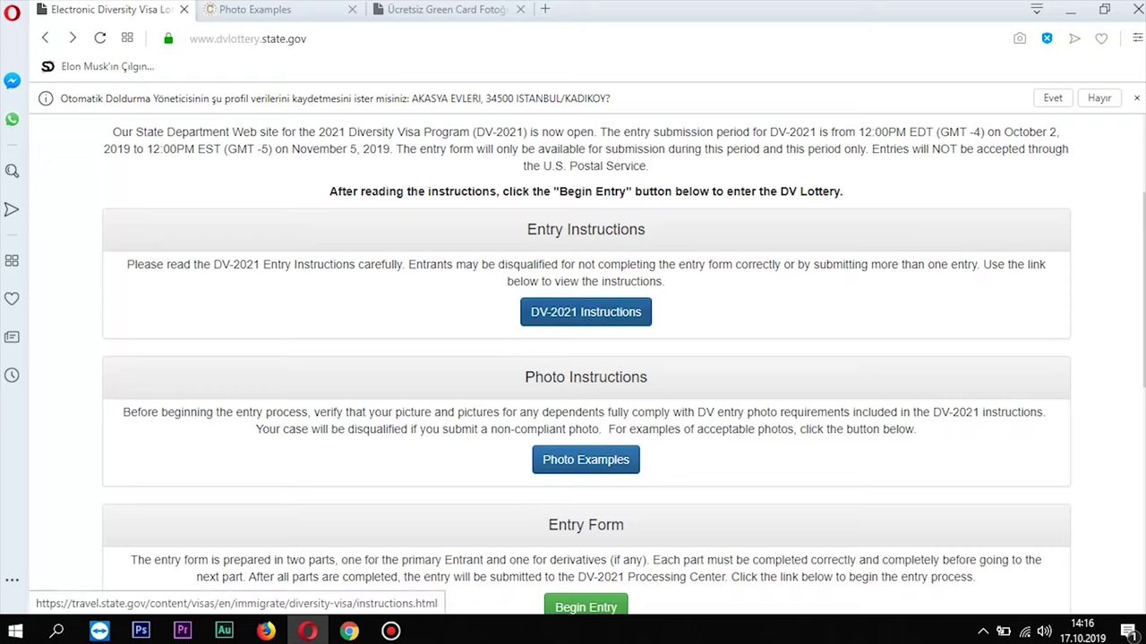
scroll(586, 311, "down", 3)
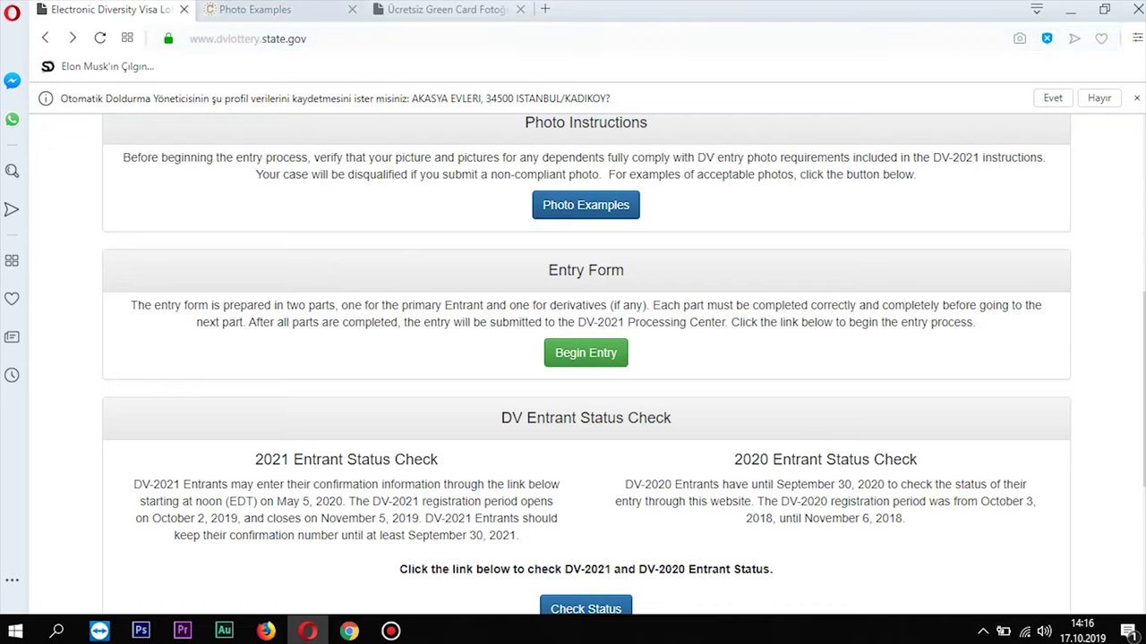
left_click(296, 9)
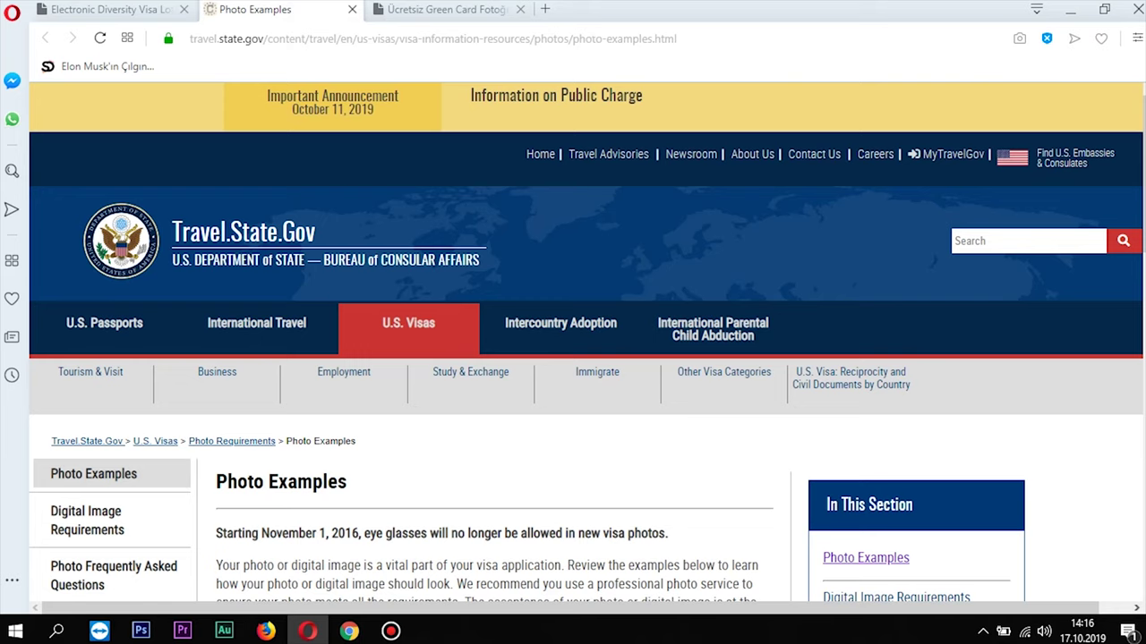
Review the acceptable visa photo examples, return to the top, then go to Green Card Photocheck
scroll(573, 340, "down", 5)
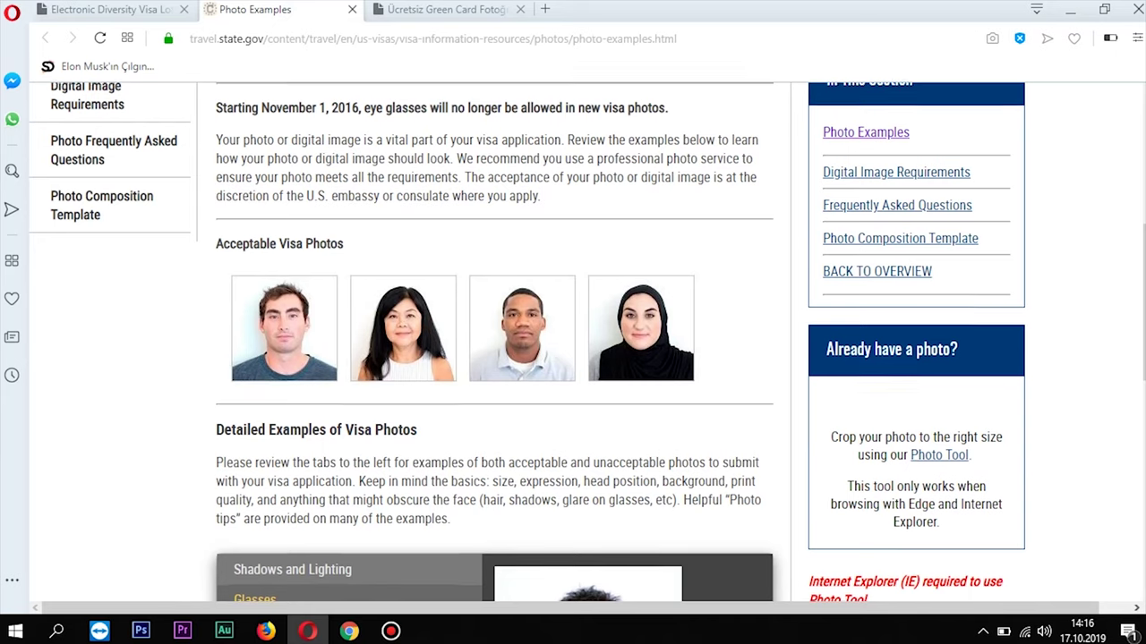
scroll(501, 340, "down", 1)
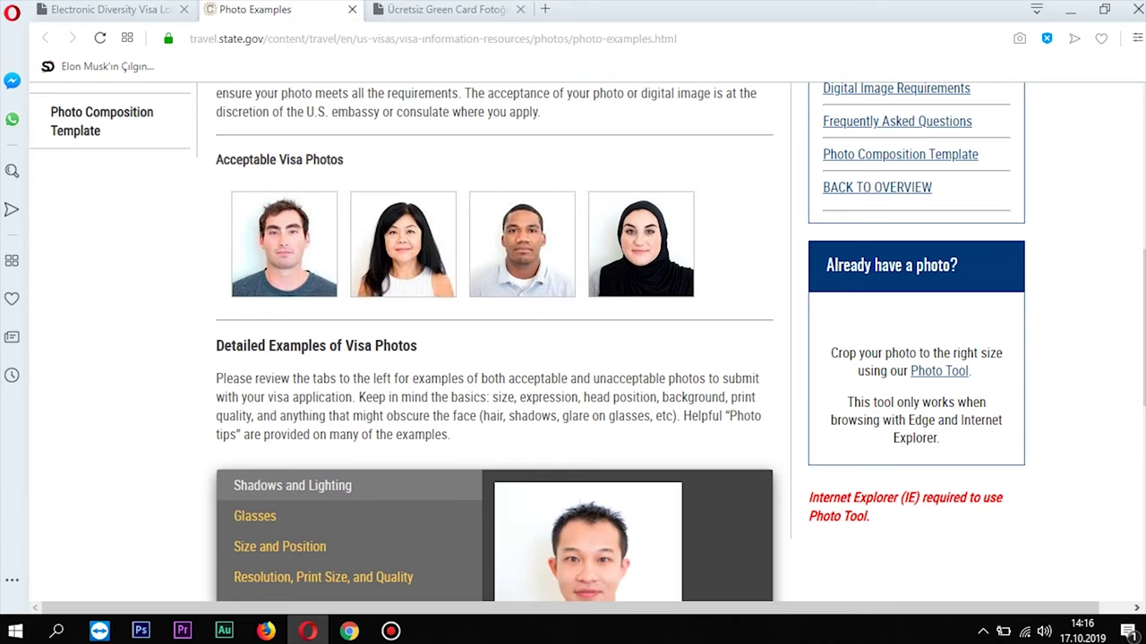
scroll(494, 349, "down", 3)
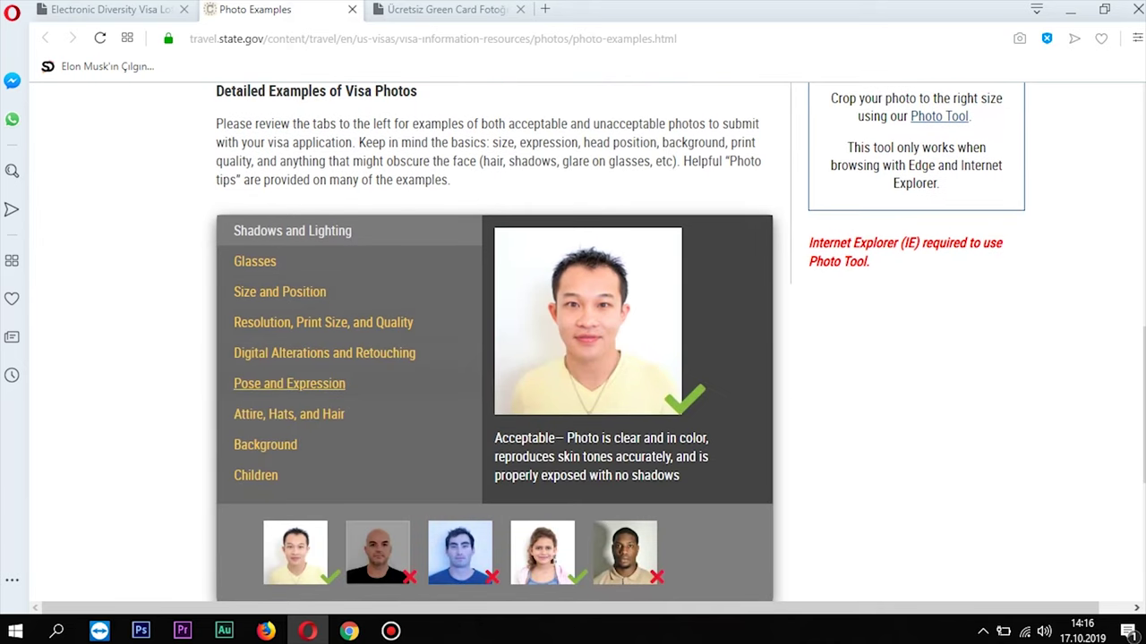
scroll(289, 383, "down", 2)
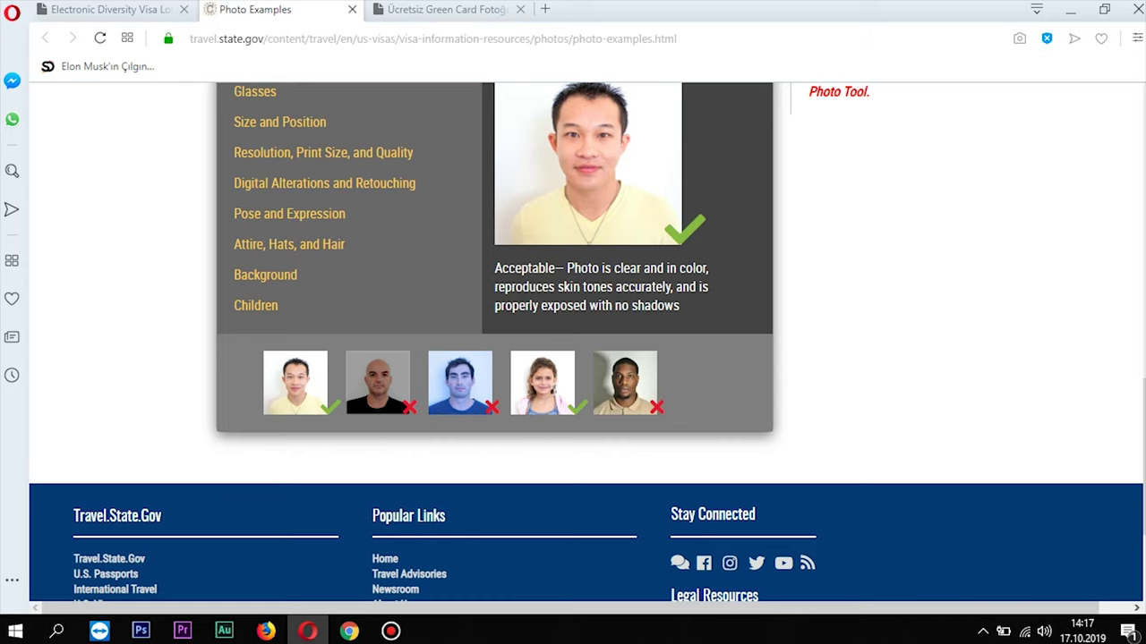
key("Home")
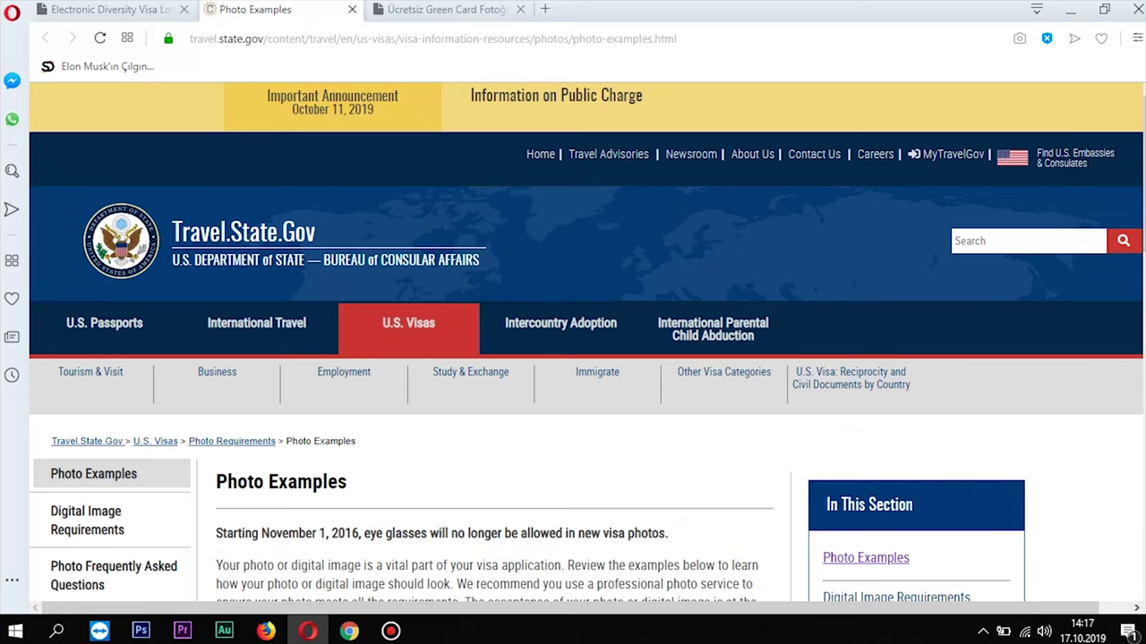
key("ctrl+Tab")
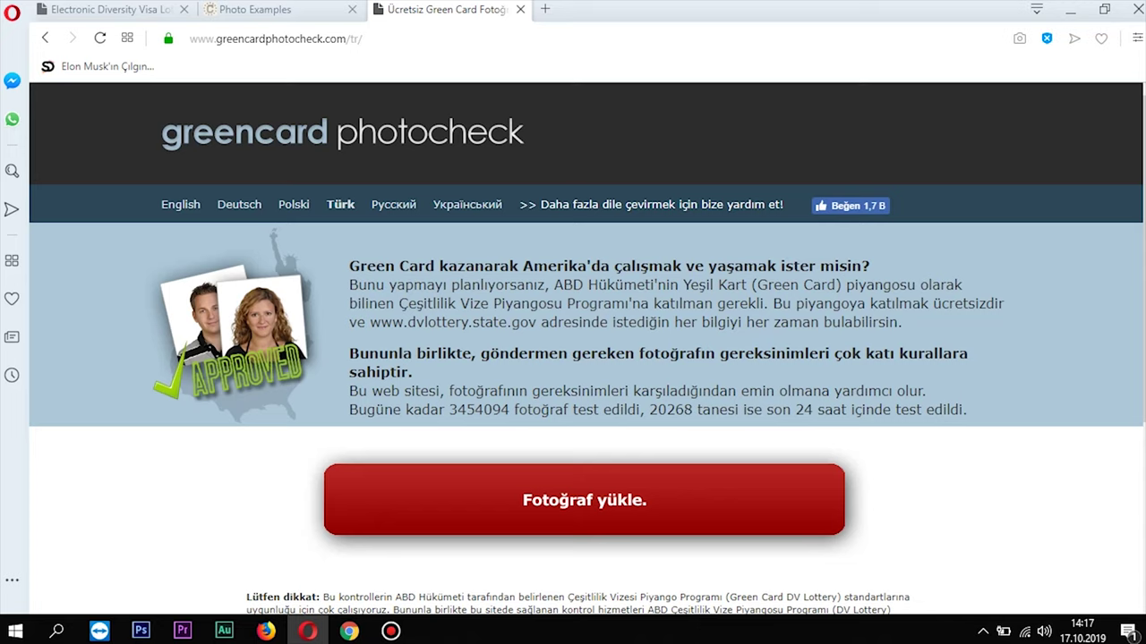
Upload the portrait photo from the grnn folder to Green Card Photocheck for checking
left_click(583, 512)
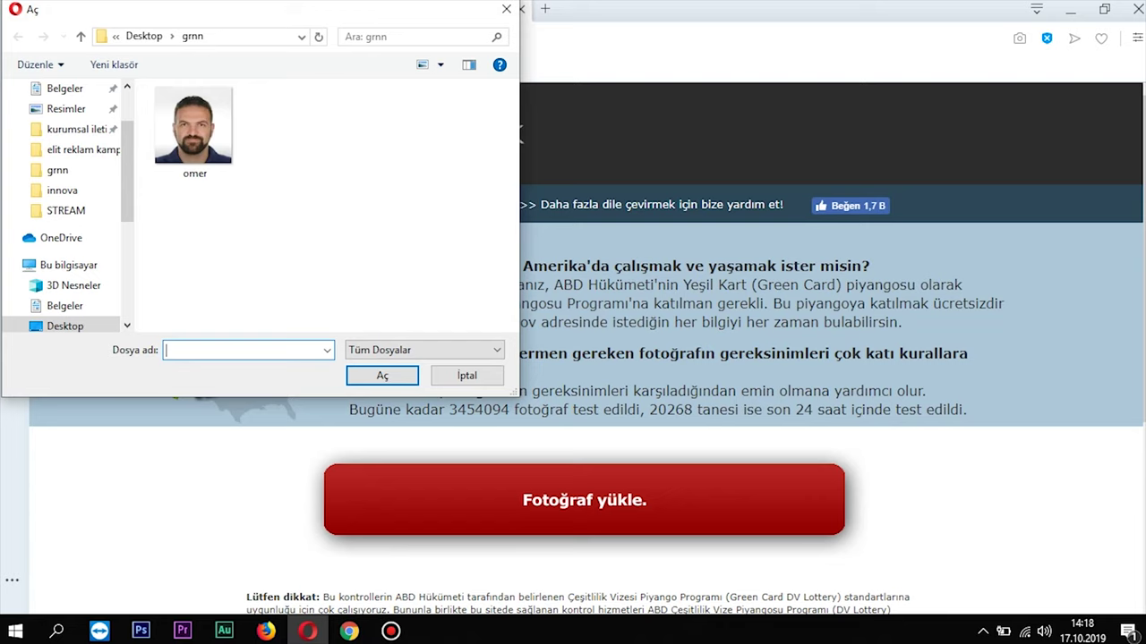
left_click(194, 130)
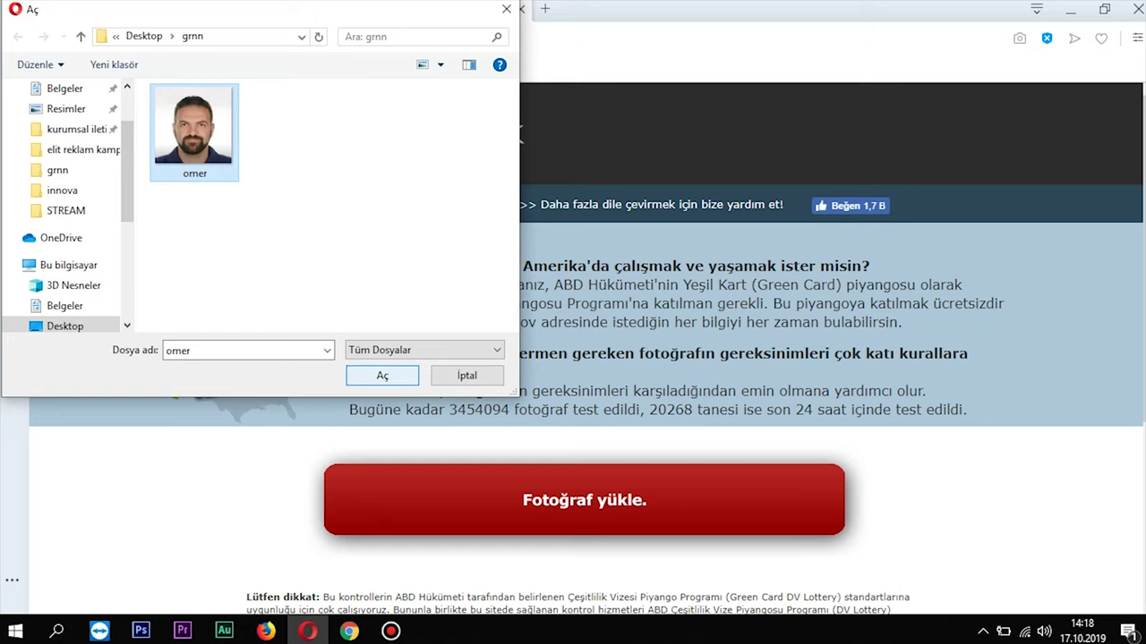
key("Return")
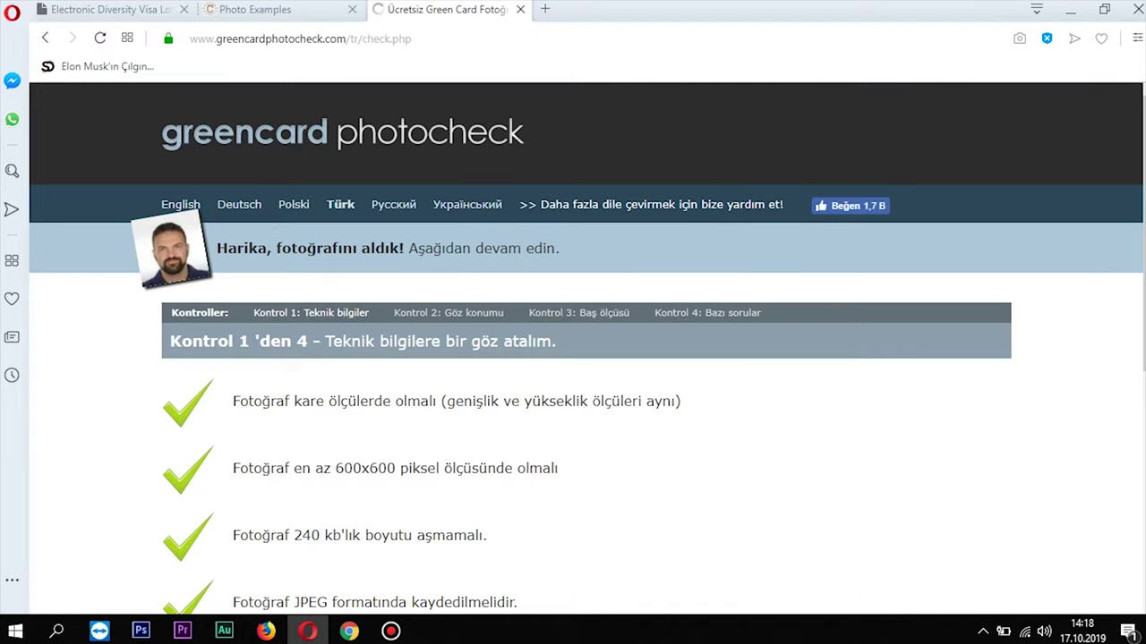
Highlight the passed 600x600 pixel, 240 kb, JPEG and true colour requirement lines
scroll(573, 349, "down", 3)
scroll(572, 350, "up", 1)
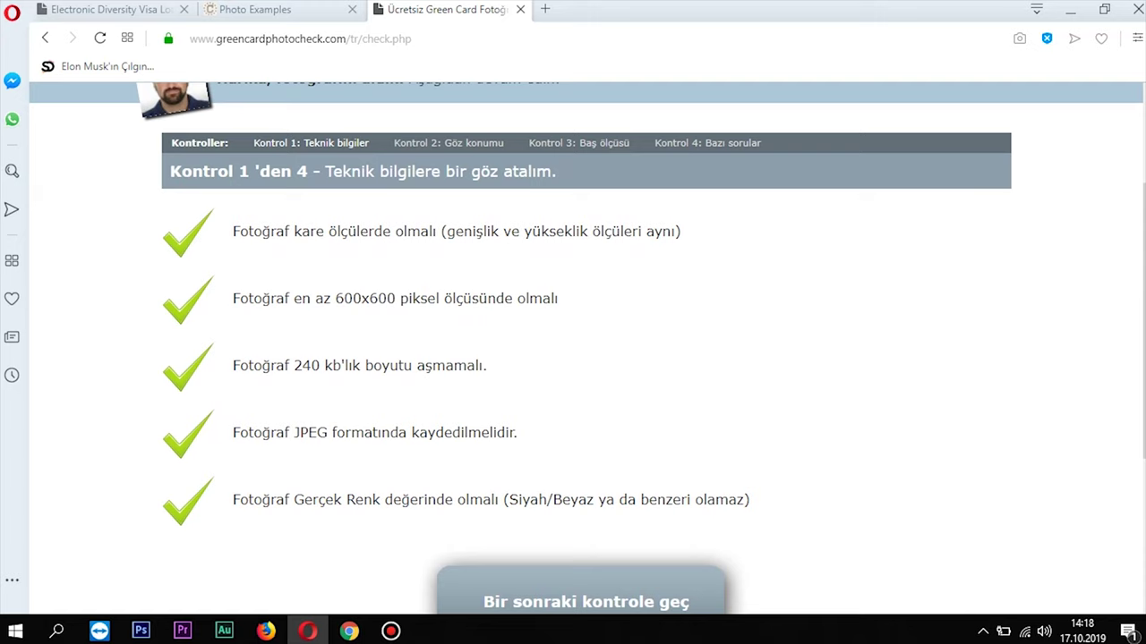
triple_click(394, 298)
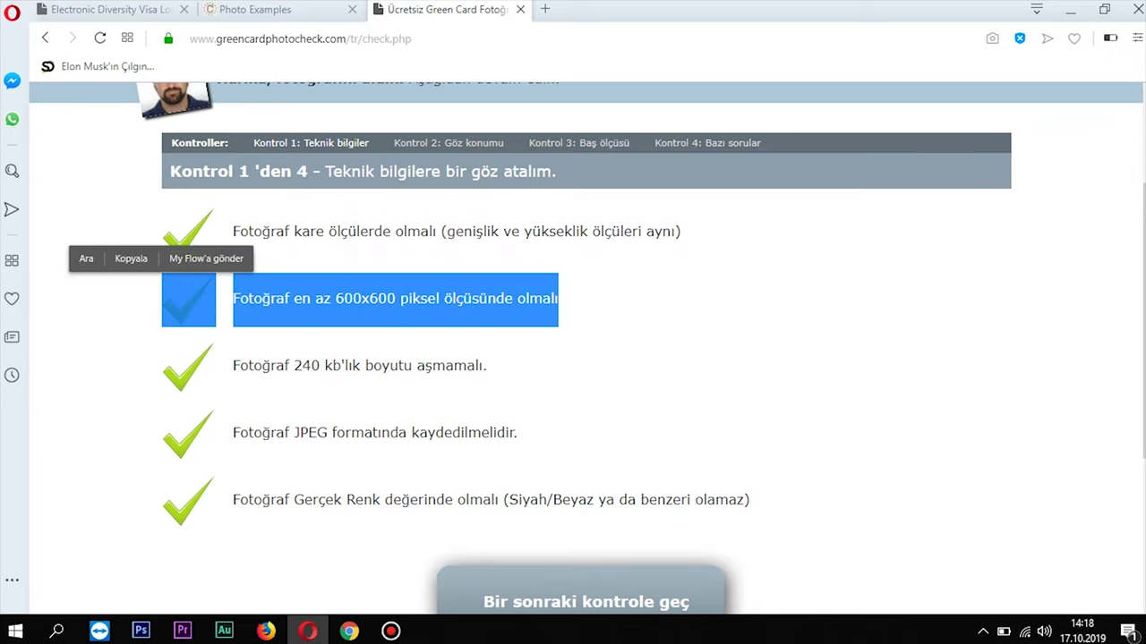
triple_click(447, 366)
double_click(461, 432)
left_click(461, 432)
triple_click(524, 499)
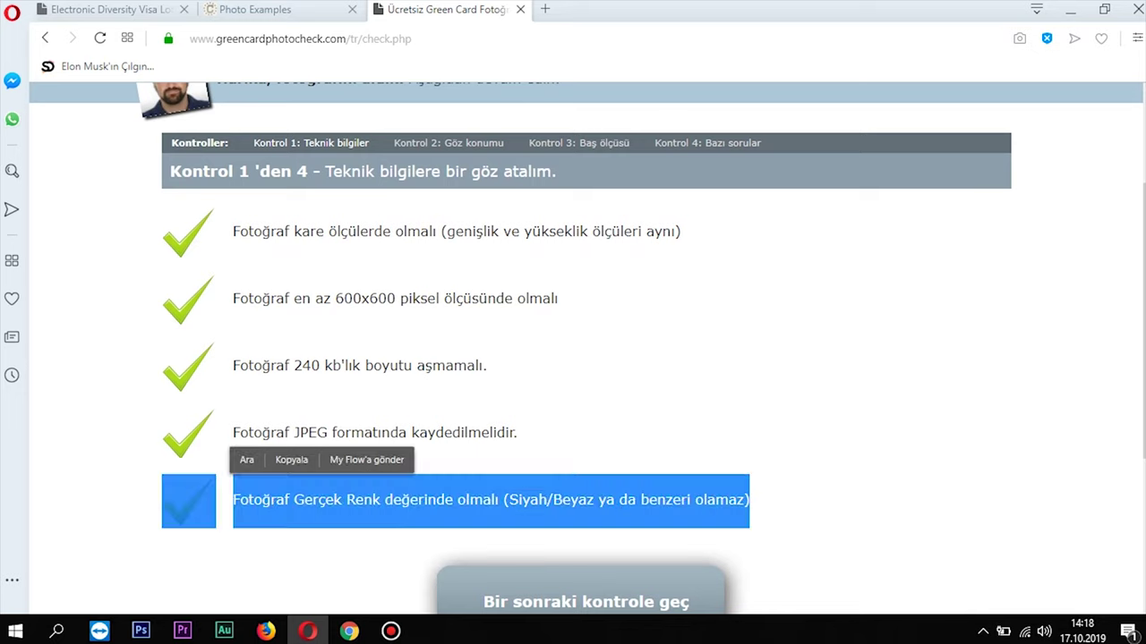
left_click(524, 500)
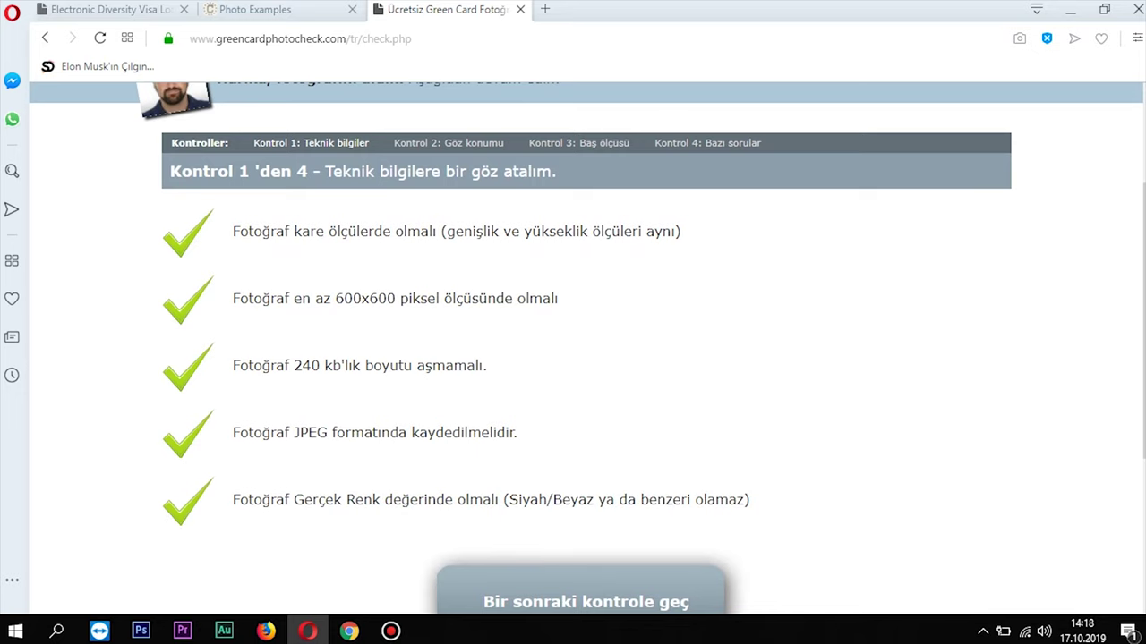
Highlight the 600x600 minimum size and 240 kb limit, then return to the DV lottery page
left_click_drag(335, 298, 395, 298)
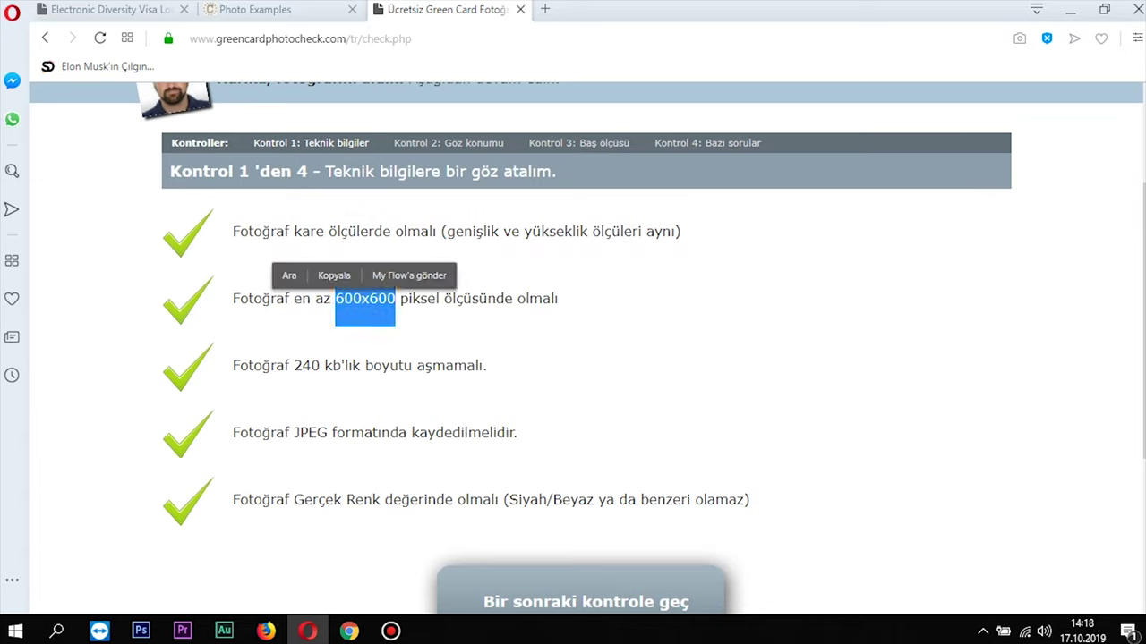
left_click(364, 298)
left_click_drag(294, 365, 359, 365)
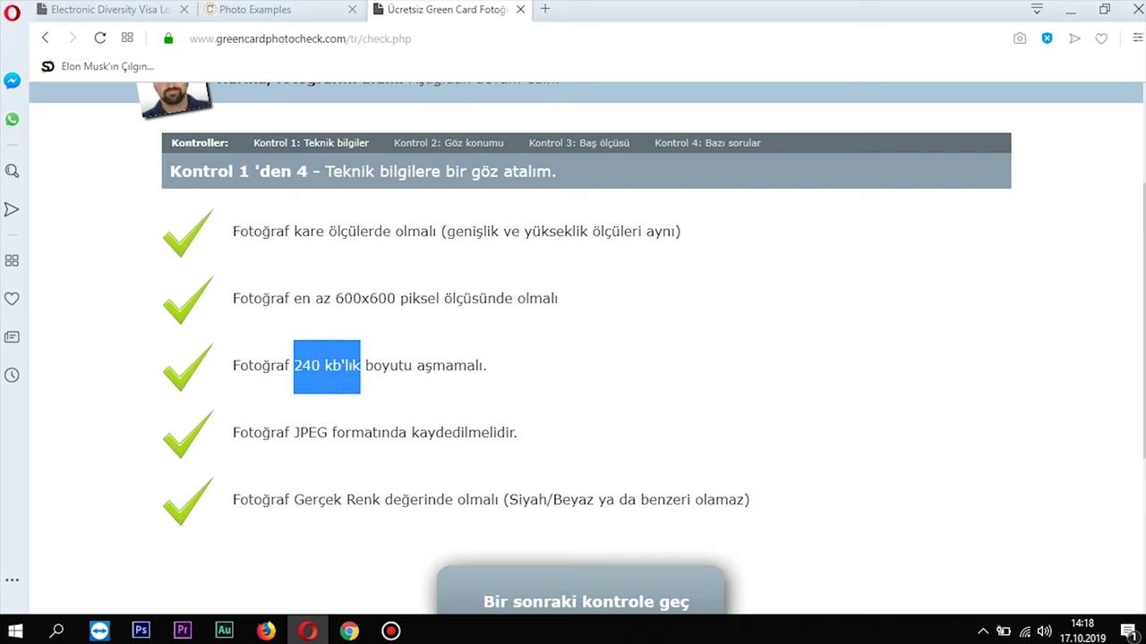
left_click(360, 365)
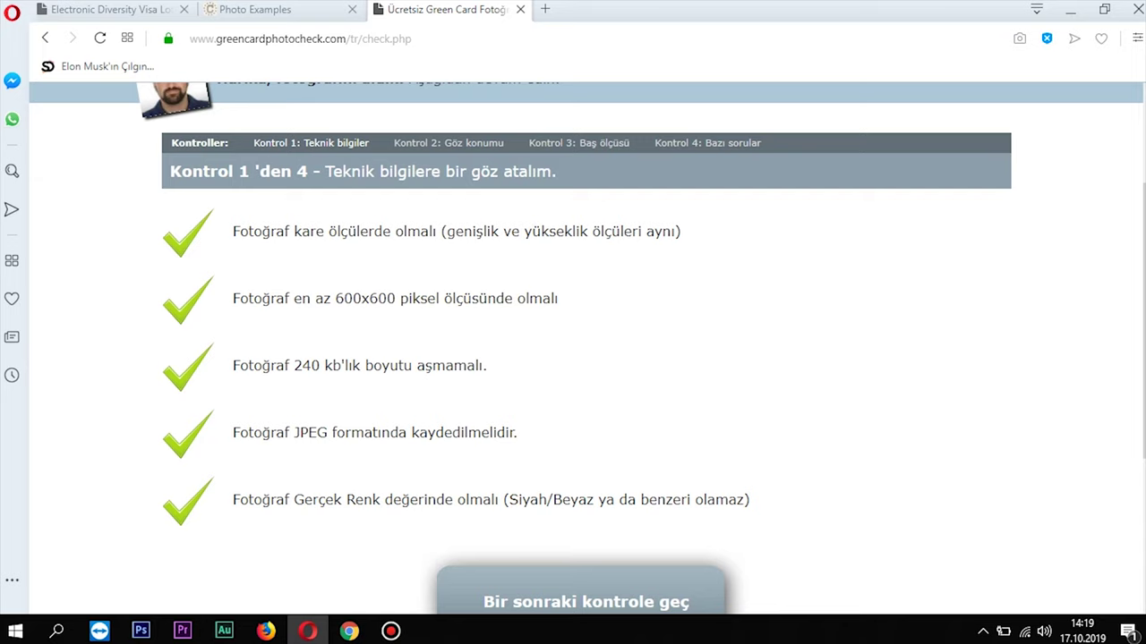
key("ctrl+Tab")
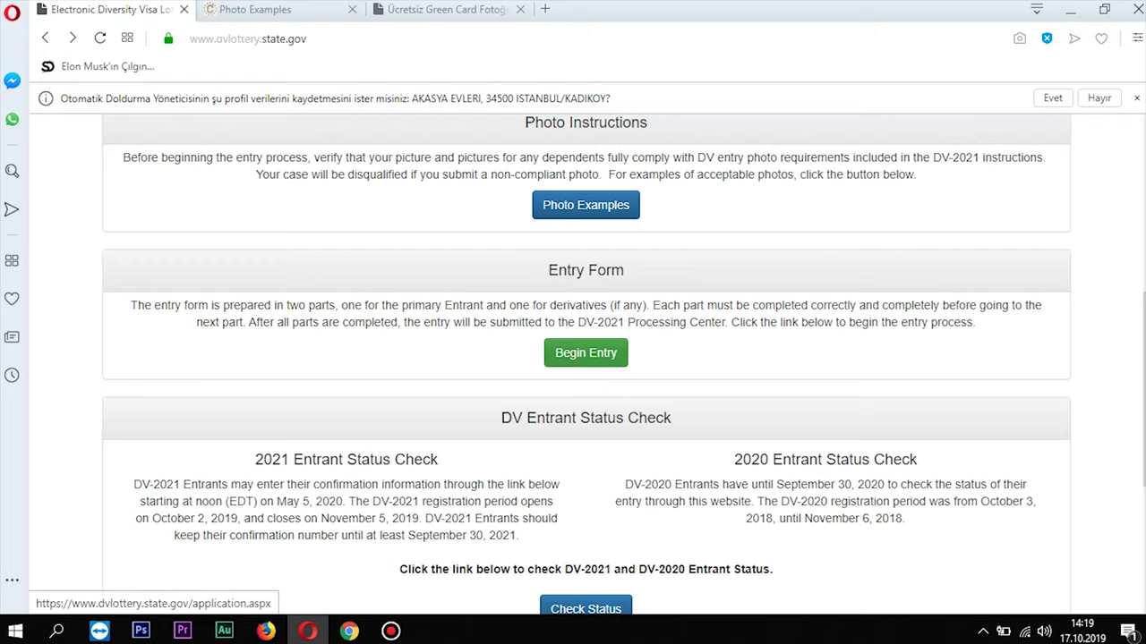
Begin a new entry, enter the captcha characters shown, and submit to reach Part One
left_click(585, 353)
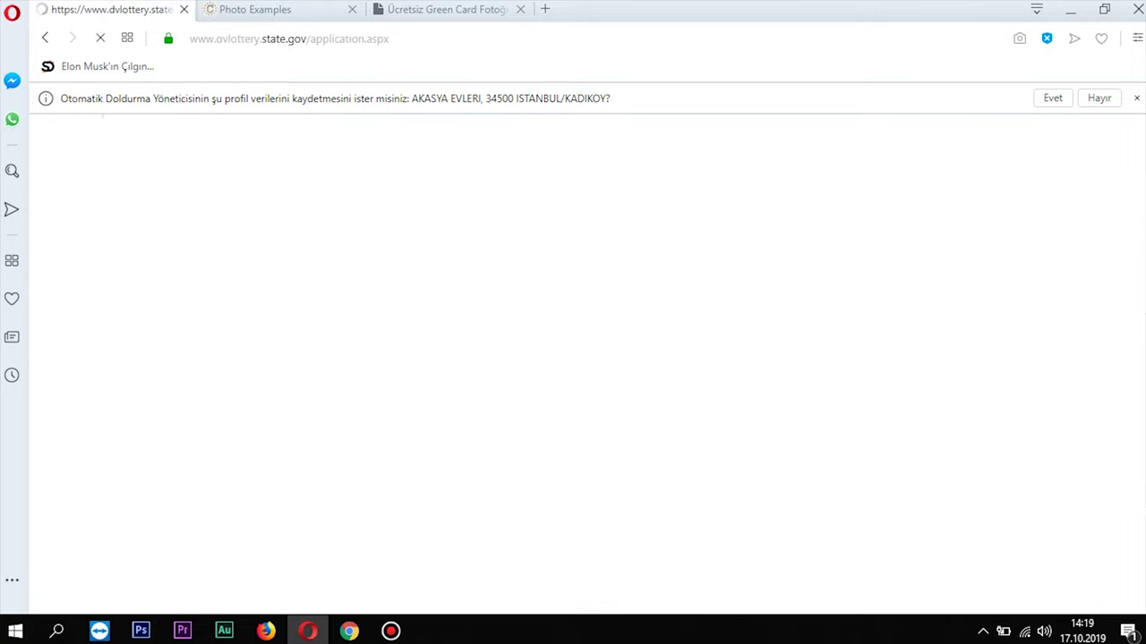
left_click(271, 403)
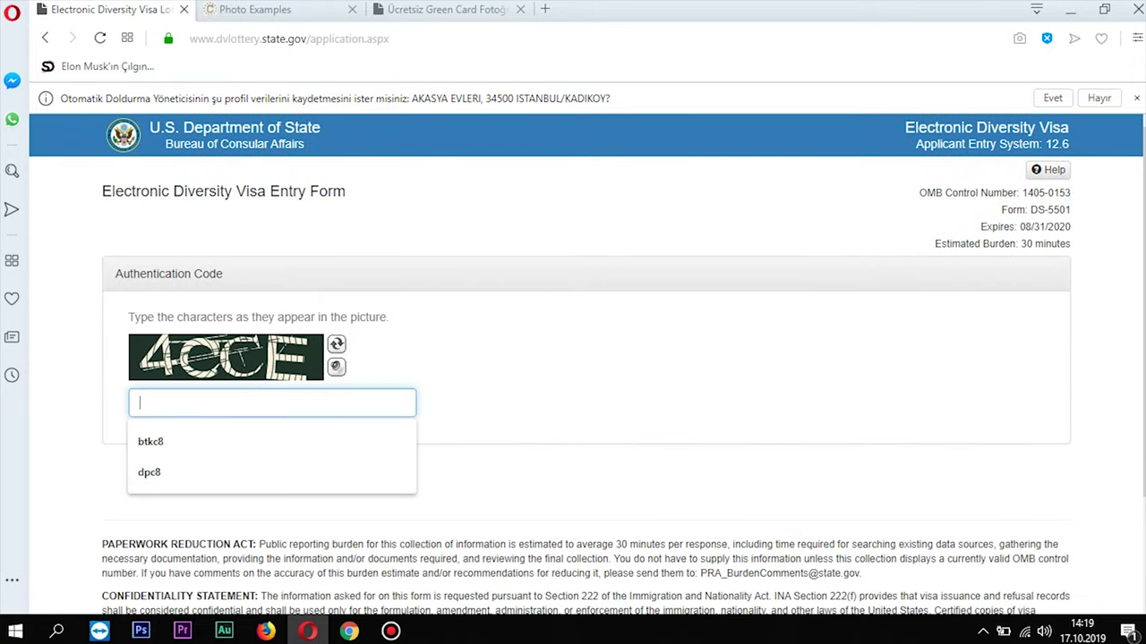
type("4CCE")
left_click(158, 475)
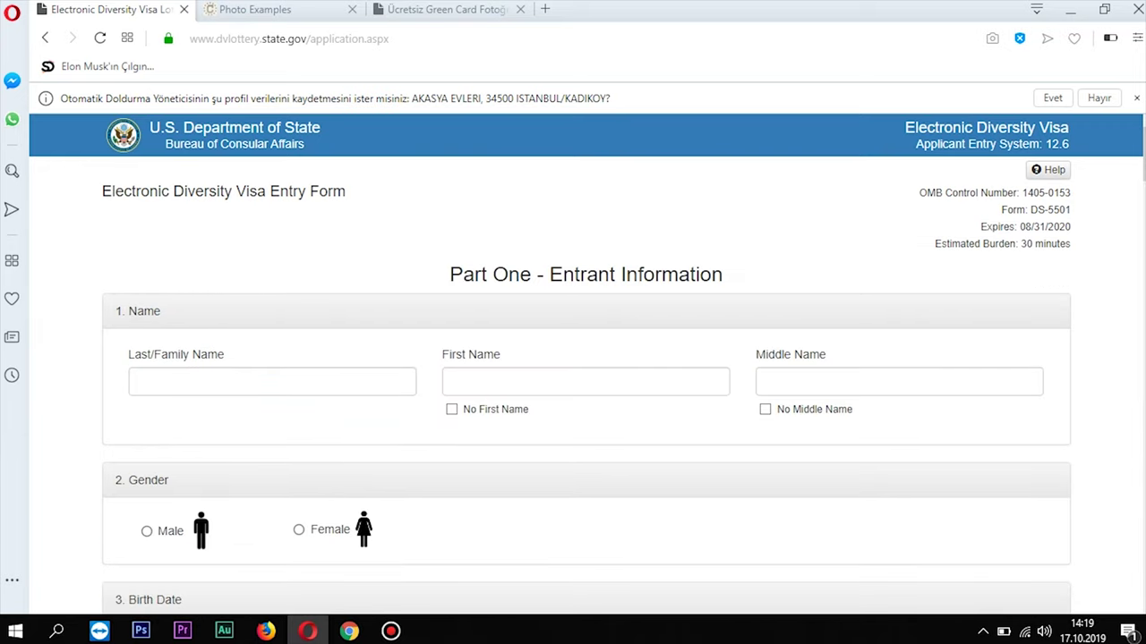
left_click_drag(449, 275, 723, 275)
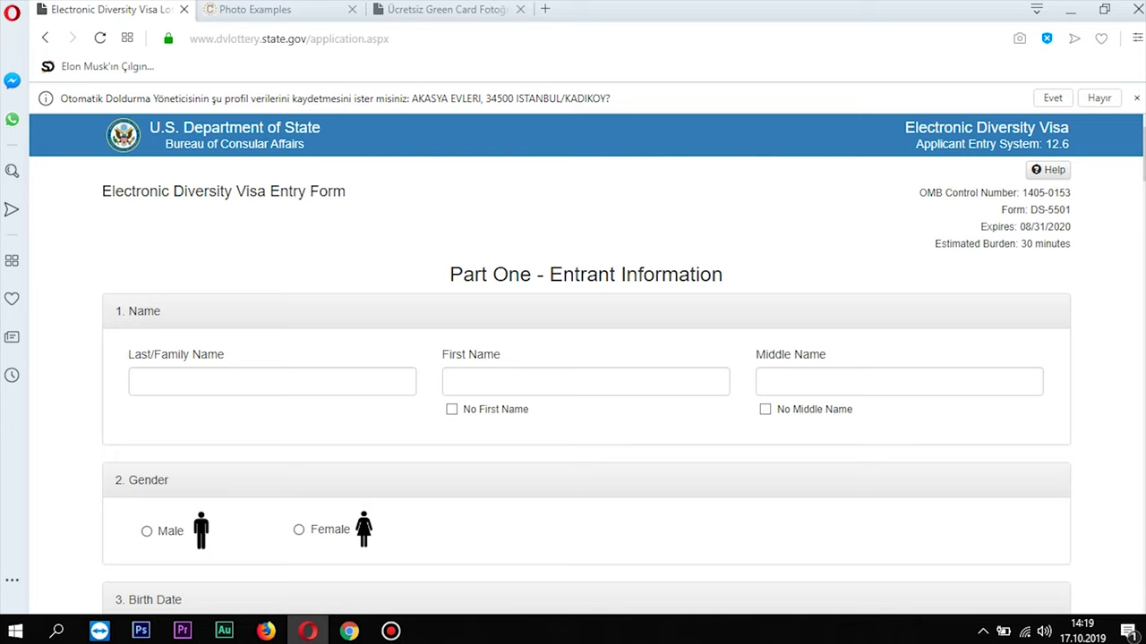
Fill in the entrant's family name from the saved suggestion and the first name in capitals
left_click(271, 381)
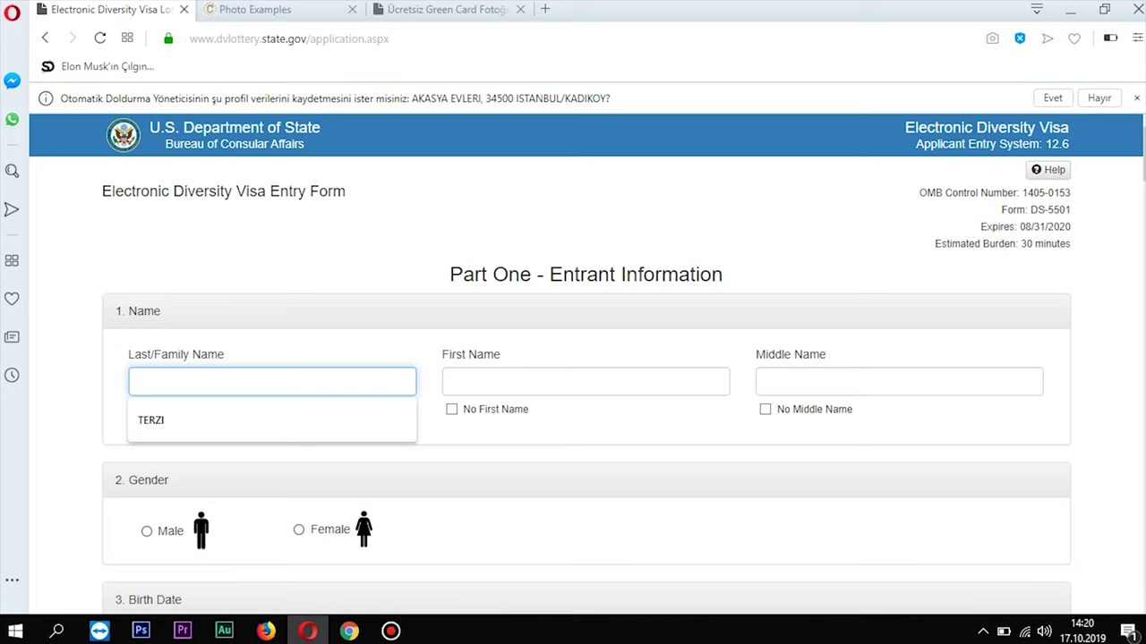
left_click_drag(115, 311, 161, 310)
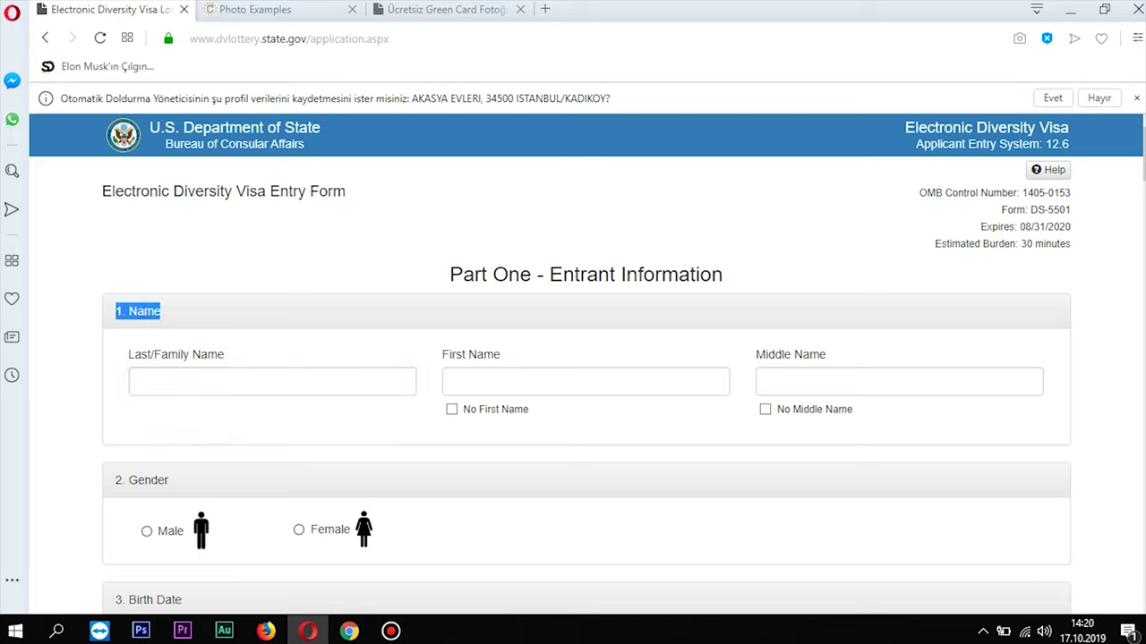
left_click(140, 382)
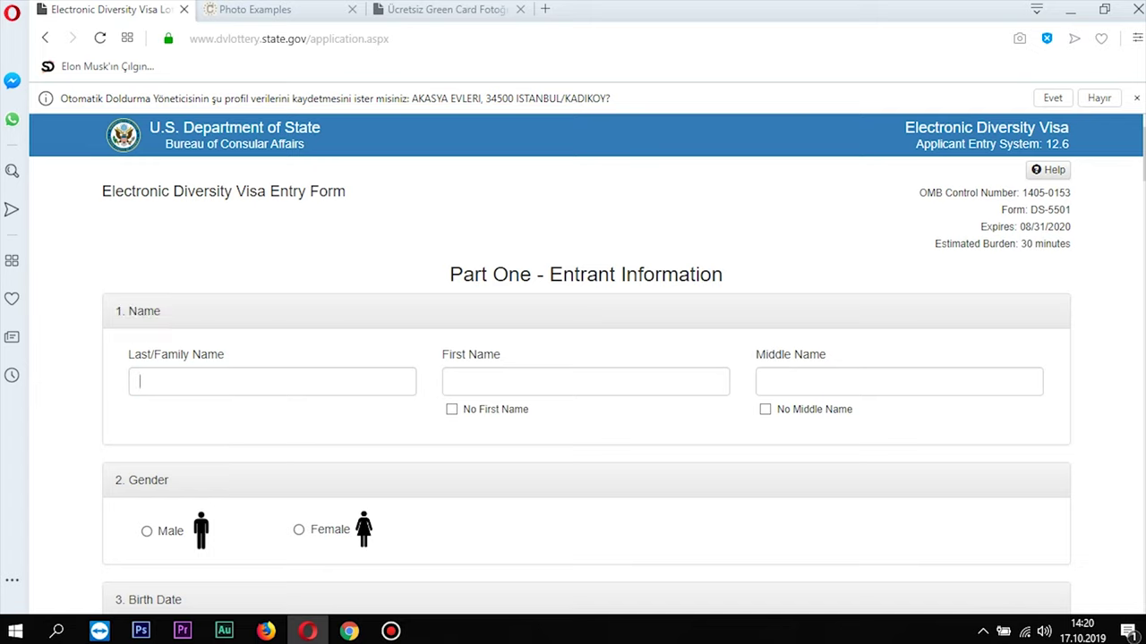
key("Down")
key("Return")
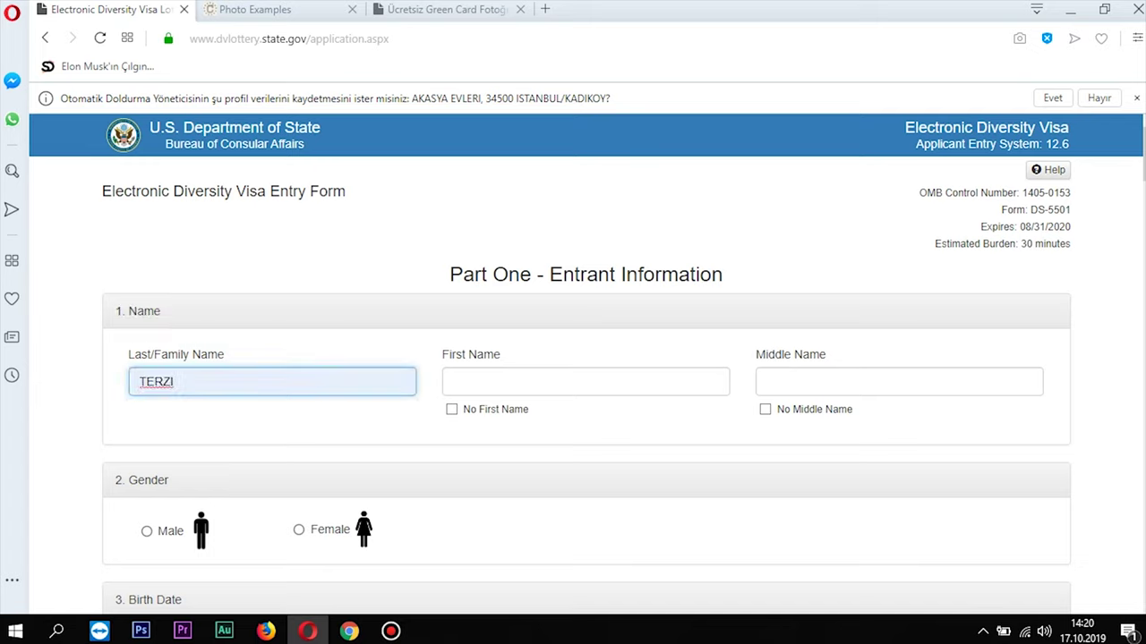
key("Tab")
key("BackSpace")
key("BackSpace")
key("BackSpace")
key("BackSpace")
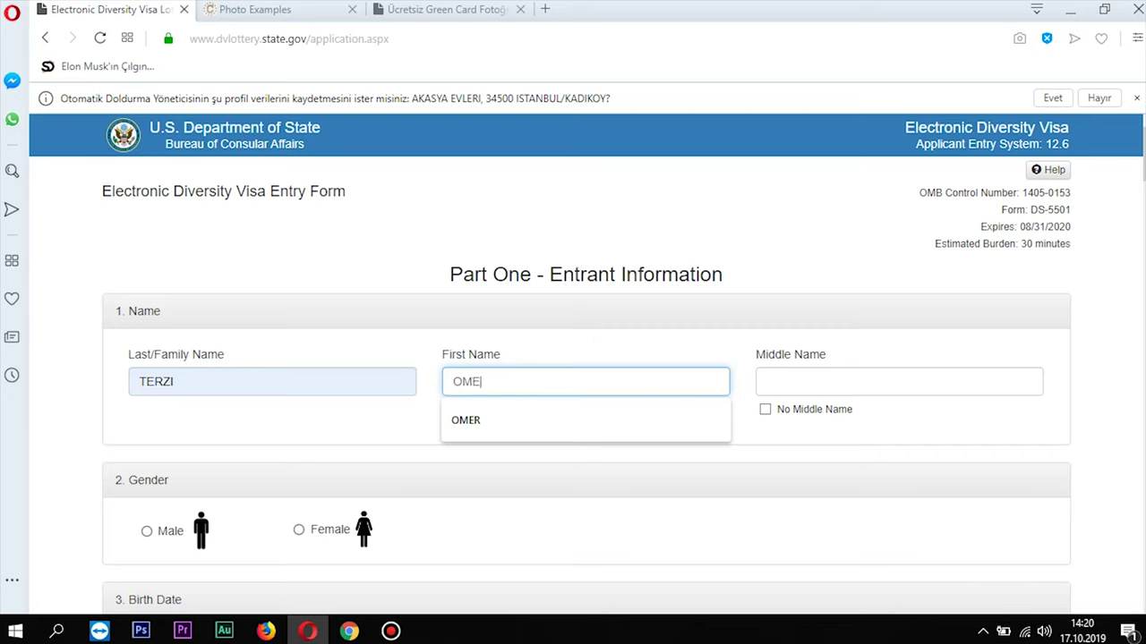
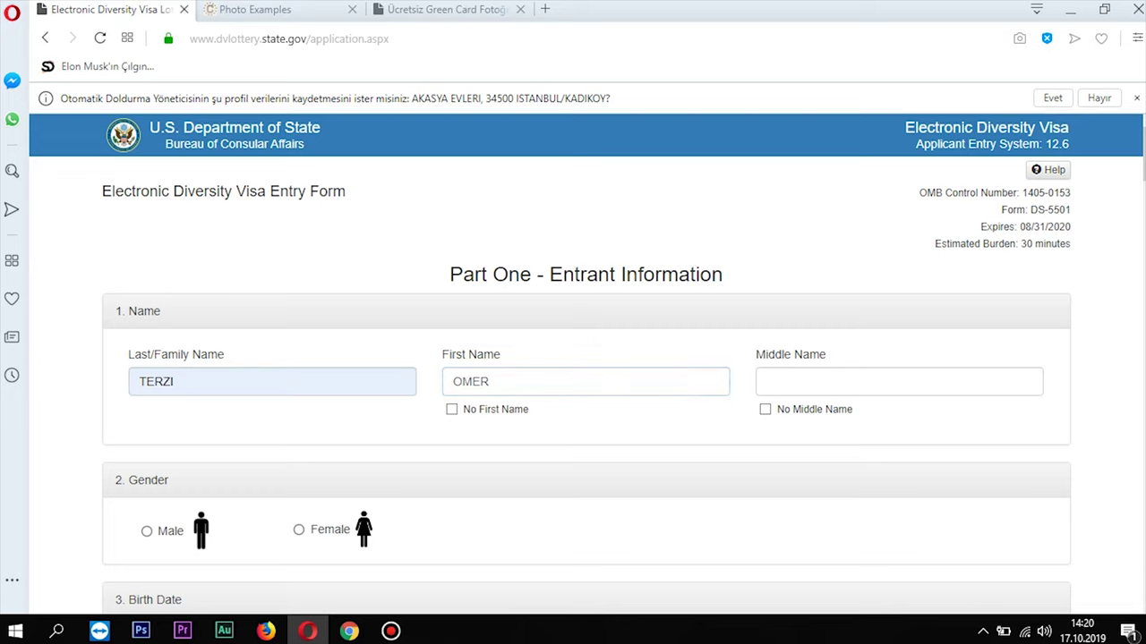
Tick No Middle Name and select Male as the gender
left_click(767, 382)
key("Tab")
key("space")
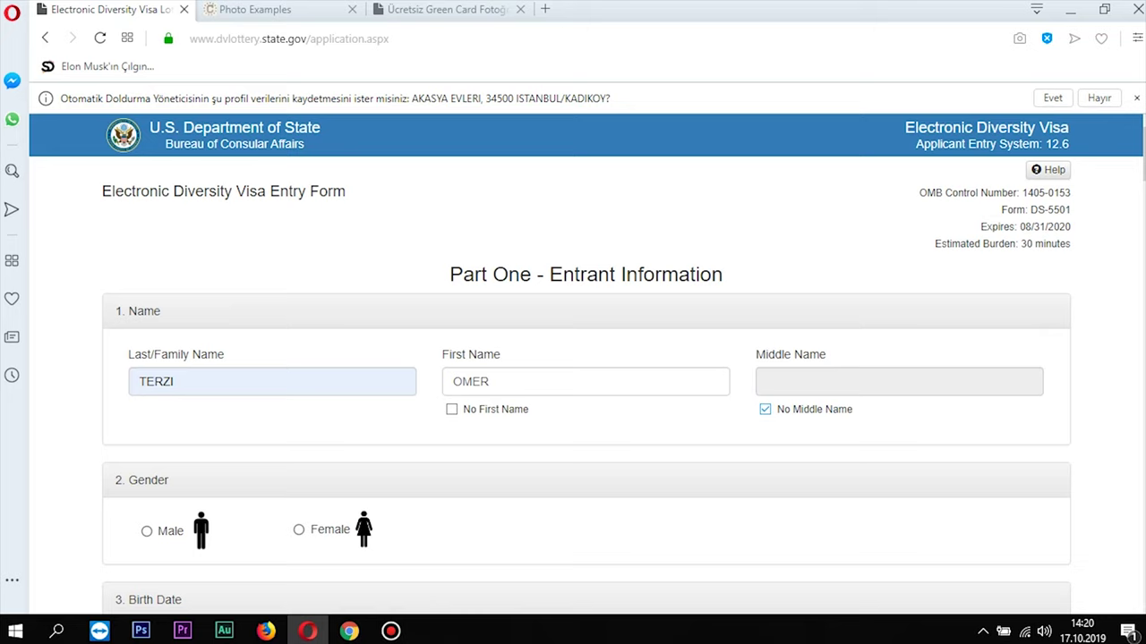
scroll(586, 364, "down", 3)
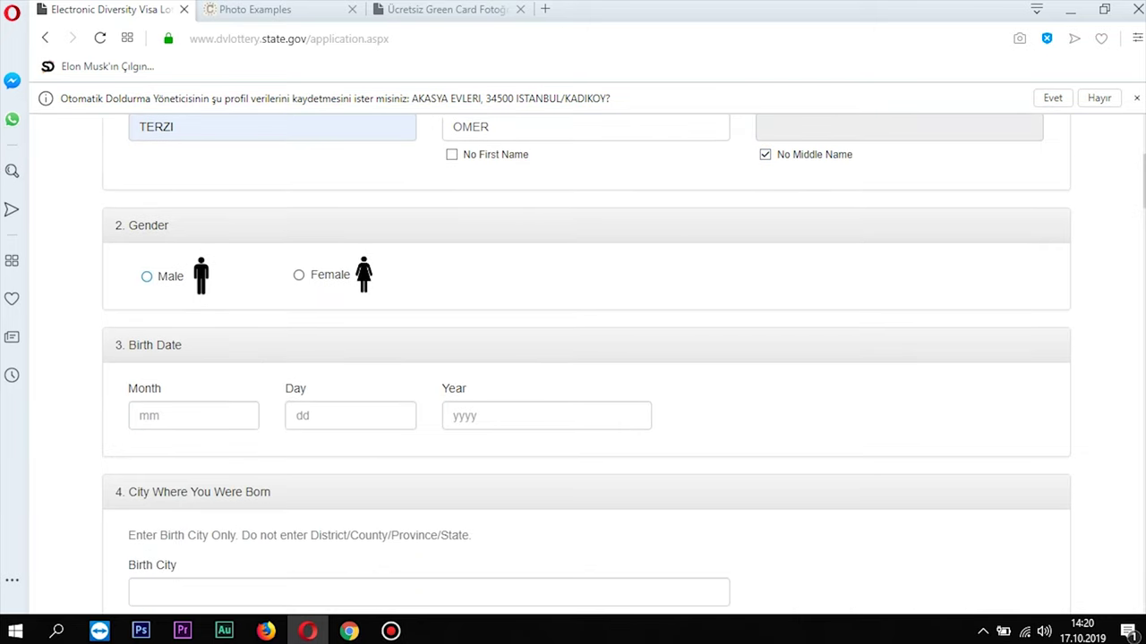
key("space")
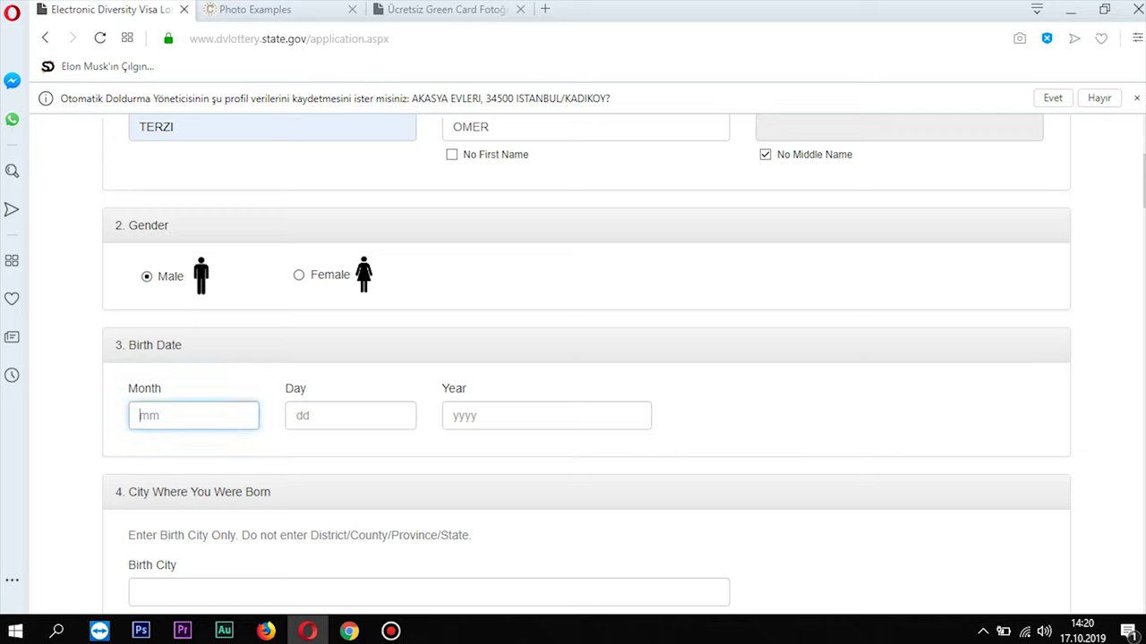
Enter the birth date as month 01, day 01, year 1981
key("Tab")
key("Tab")
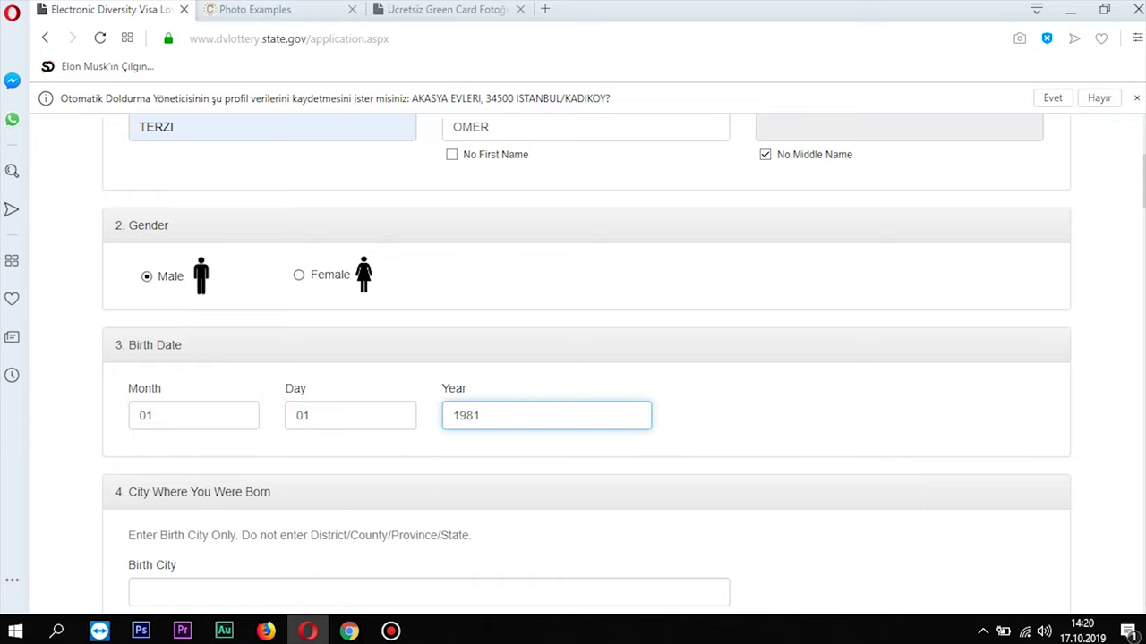
Enter ARDAHAN as the birth city, replacing the earlier ISTANBUL and TRABZON attempts
scroll(587, 358, "down", 2)
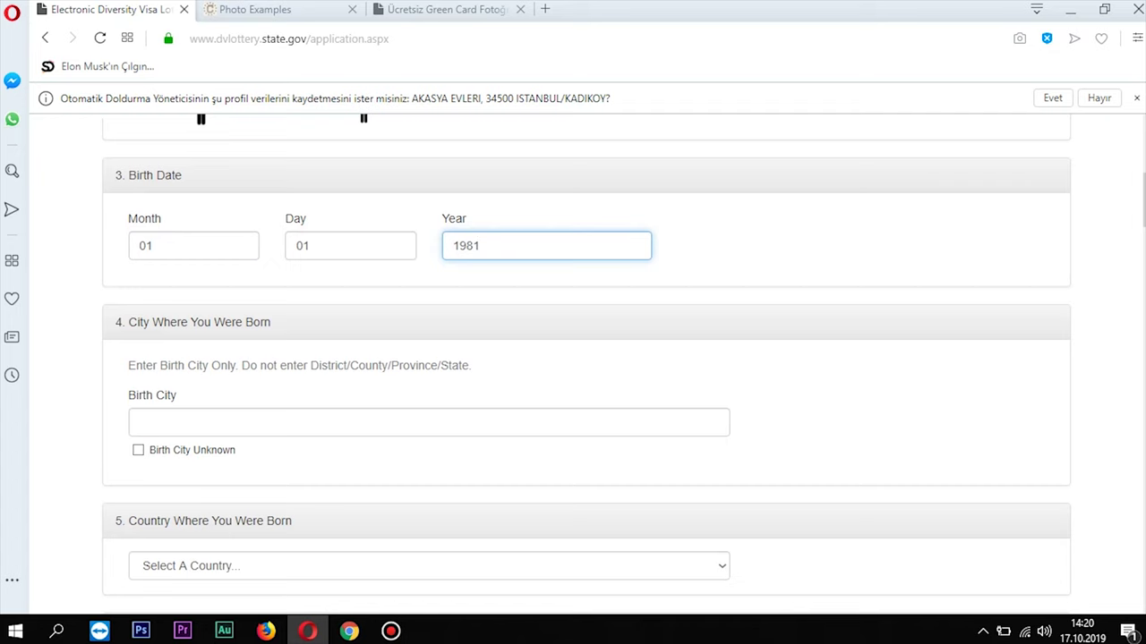
scroll(586, 358, "down", 2)
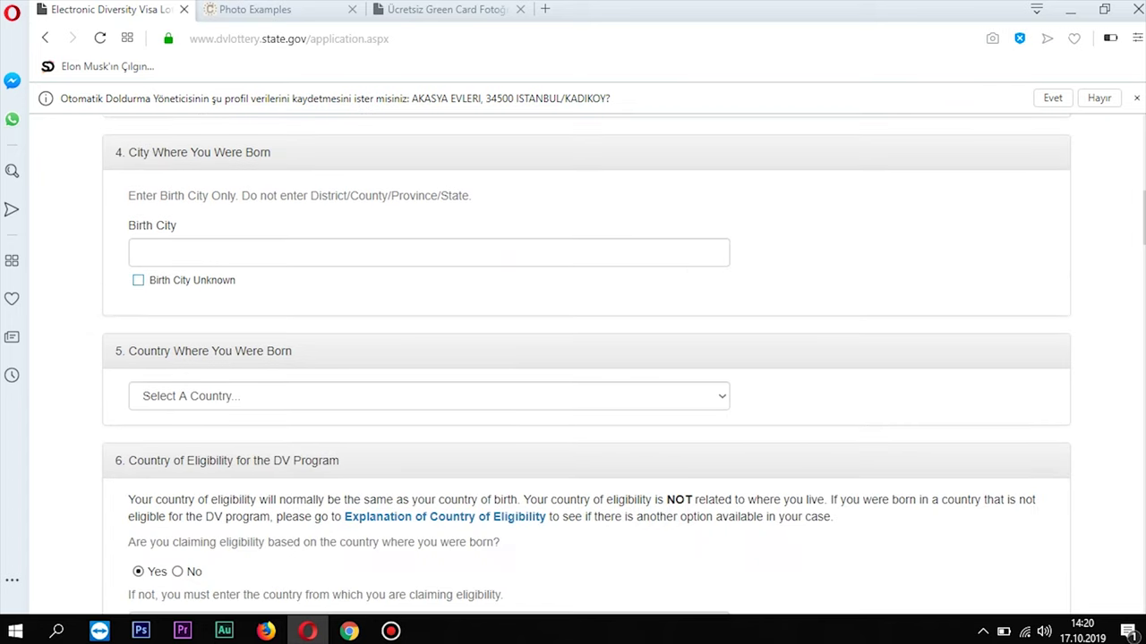
left_click(429, 252)
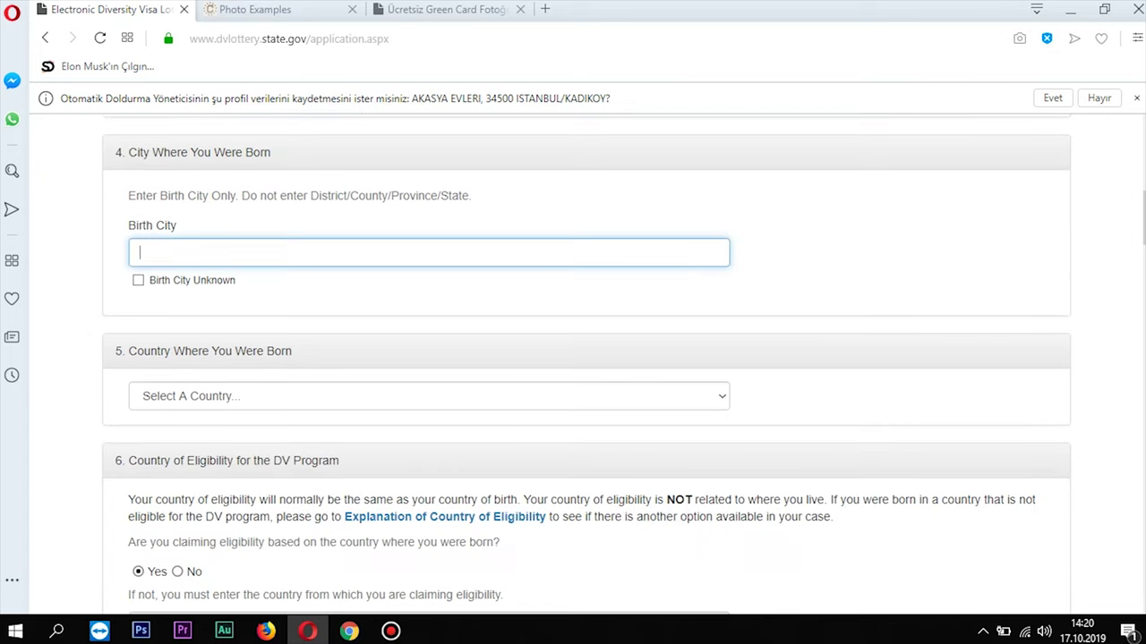
type("ISTANBUL")
key("ctrl+a")
key("BackSpace")
type("TRABZON")
key("BackSpace")
key("BackSpace")
key("BackSpace")
key("BackSpace")
key("BackSpace")
key("BackSpace")
key("BackSpace")
type("ARDAHAN")
scroll(586, 366, "down", 2)
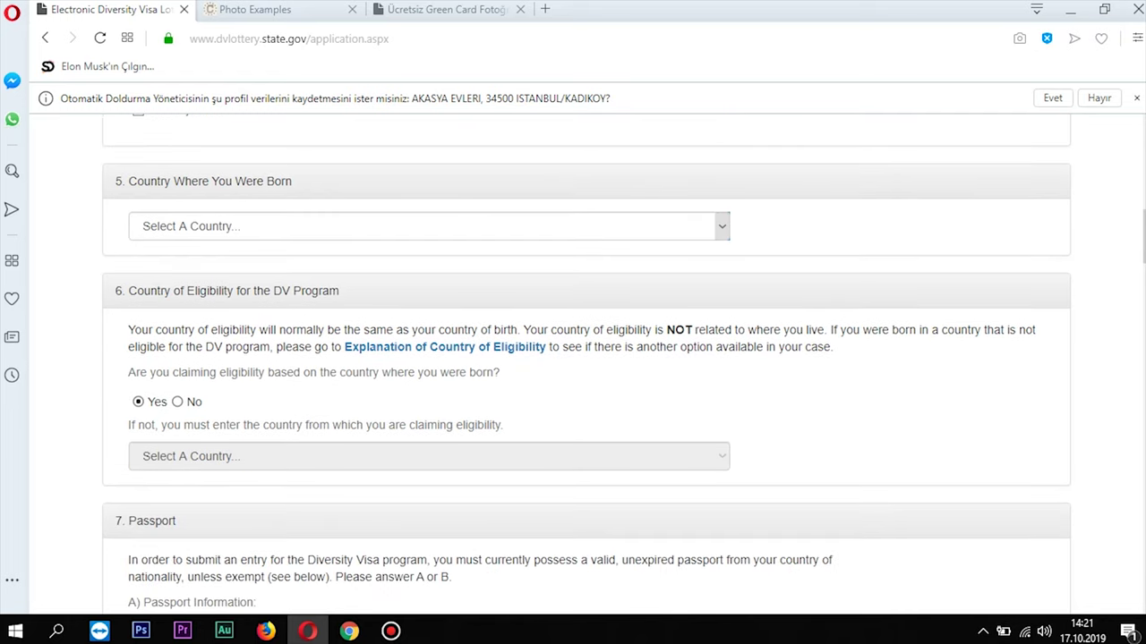
Choose Turkey from the birth country dropdown
left_click(721, 226)
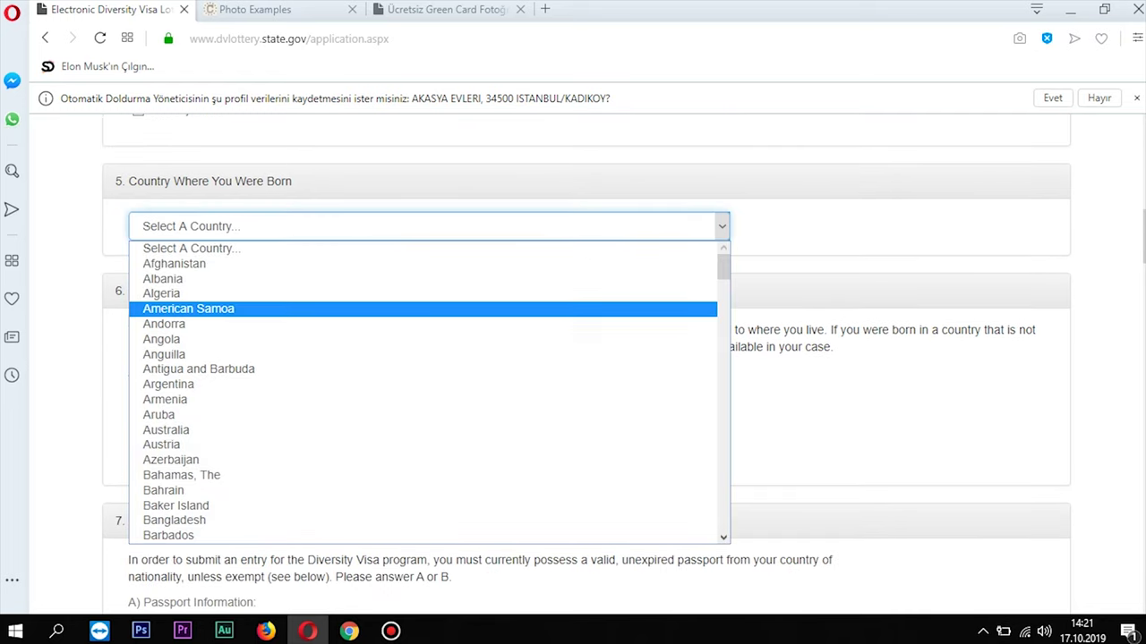
key("t")
key("Down")
key("Down")
key("Up")
key("Up")
scroll(422, 354, "down", 4)
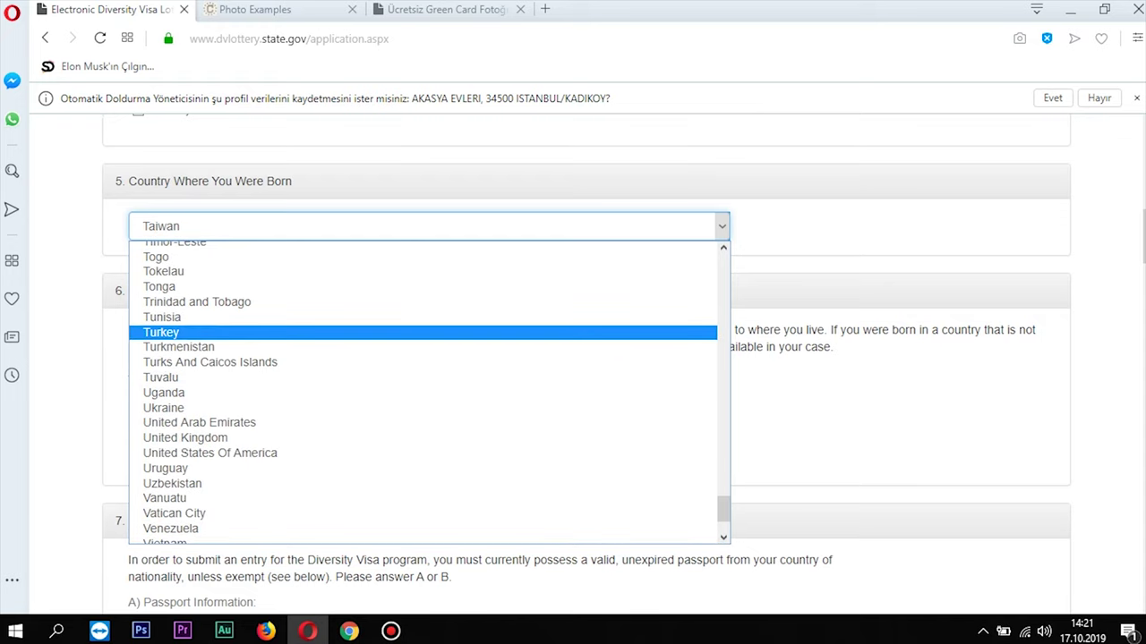
key("Return")
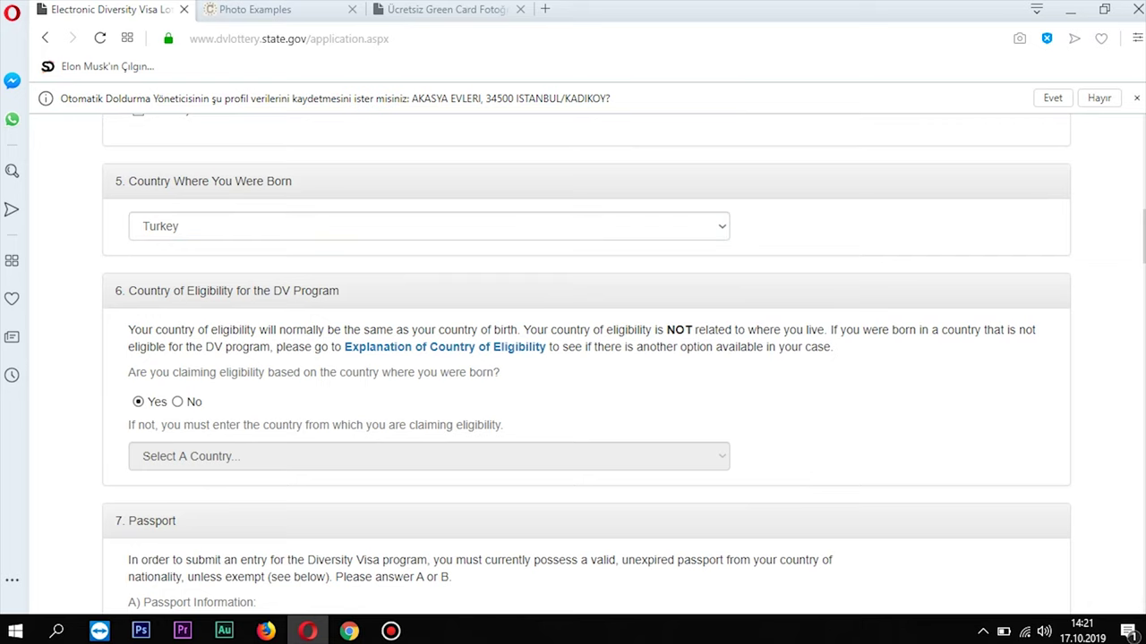
scroll(586, 365, "up", 3)
scroll(587, 362, "down", 3)
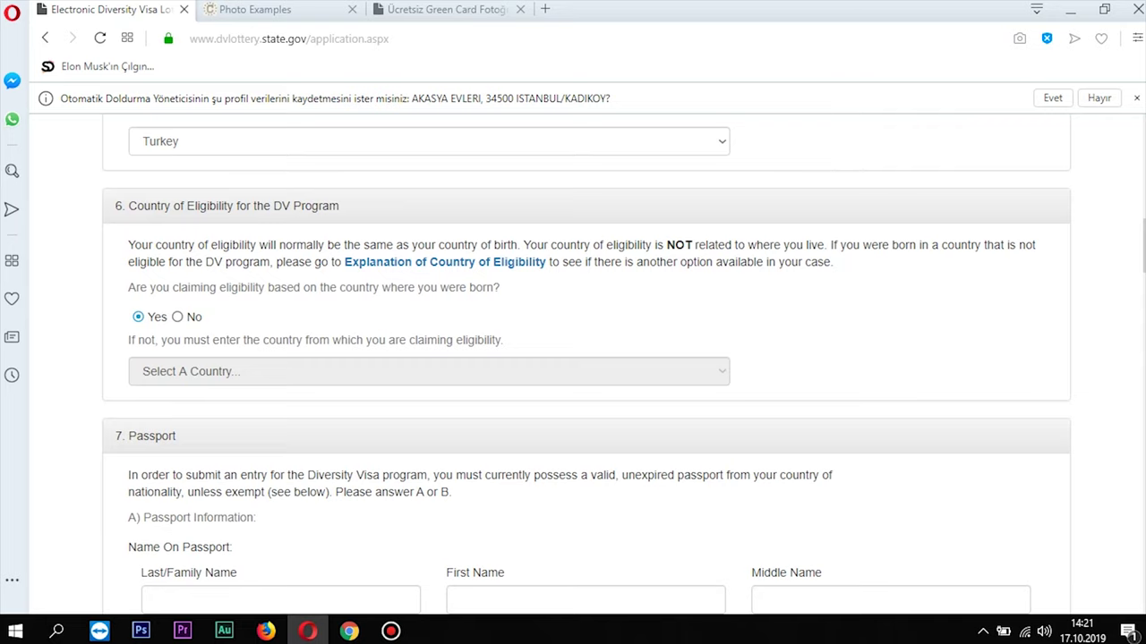
Enter the entrant's name as shown on the passport and tick No Middle Name
scroll(586, 358, "down", 3)
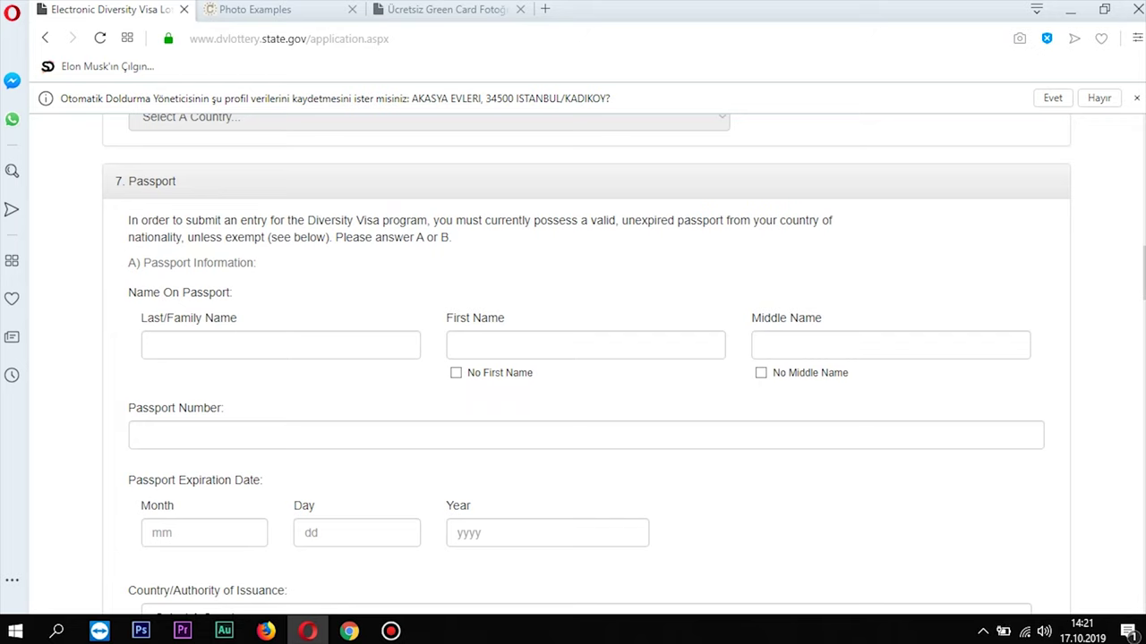
left_click(224, 345)
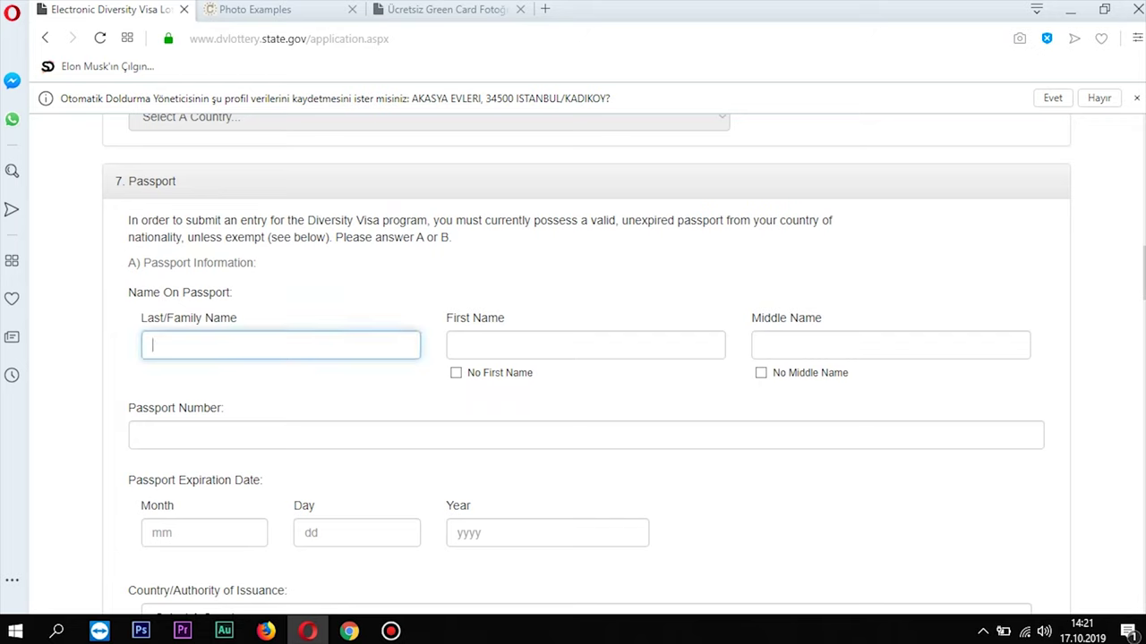
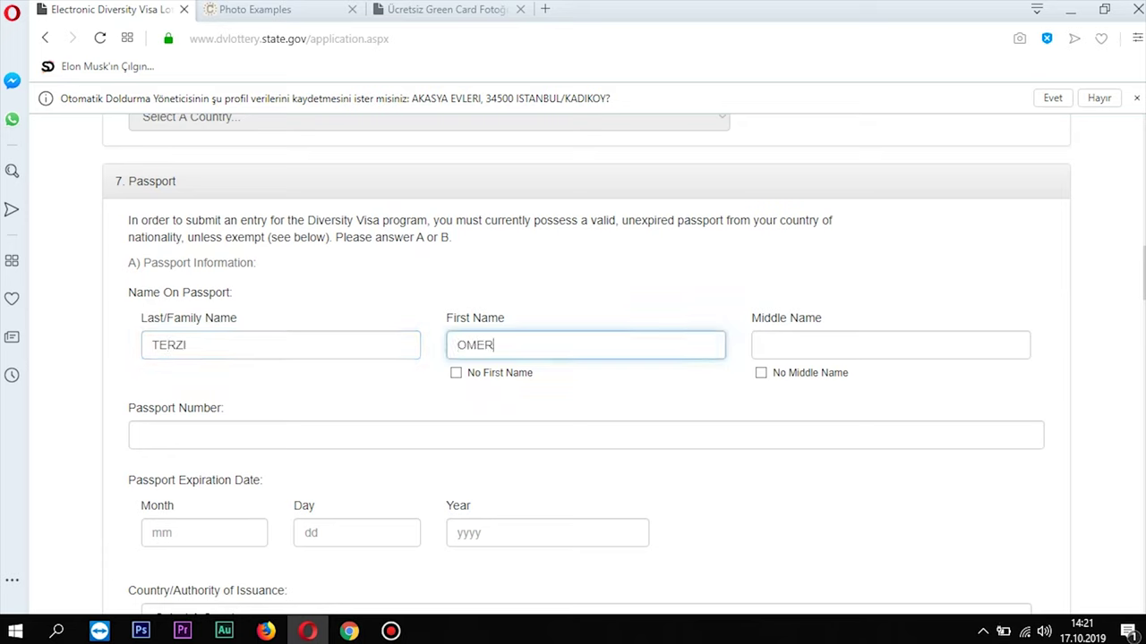
left_click(268, 344)
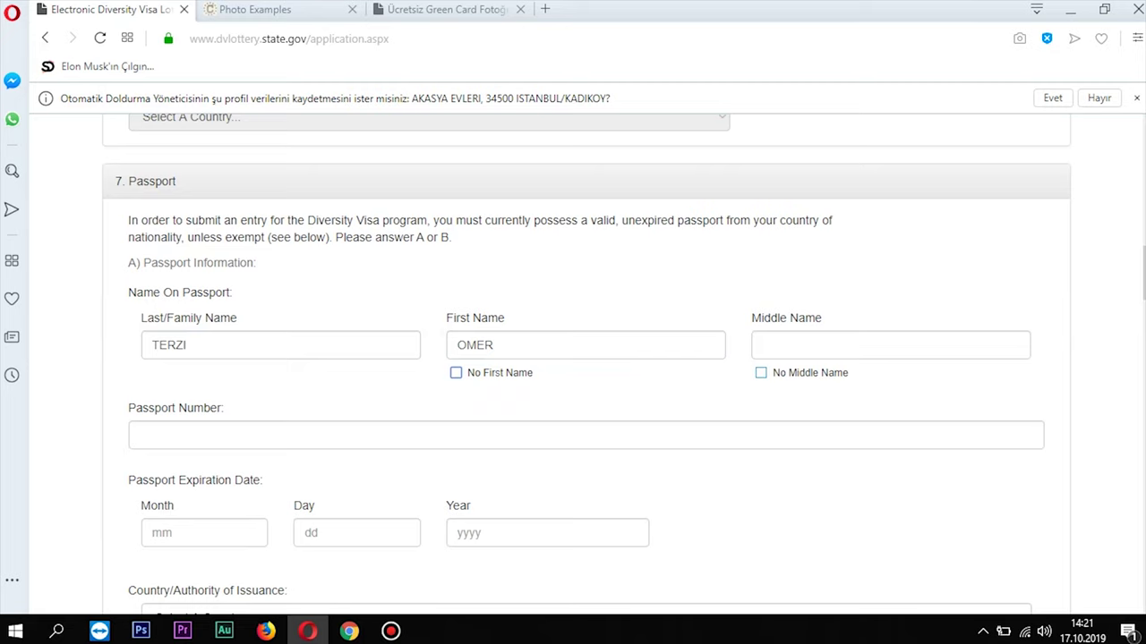
key("Tab")
key("Tab")
key("space")
Fill the passport number from the saved suggestion, leaving it unchanged
scroll(573, 358, "down", 2)
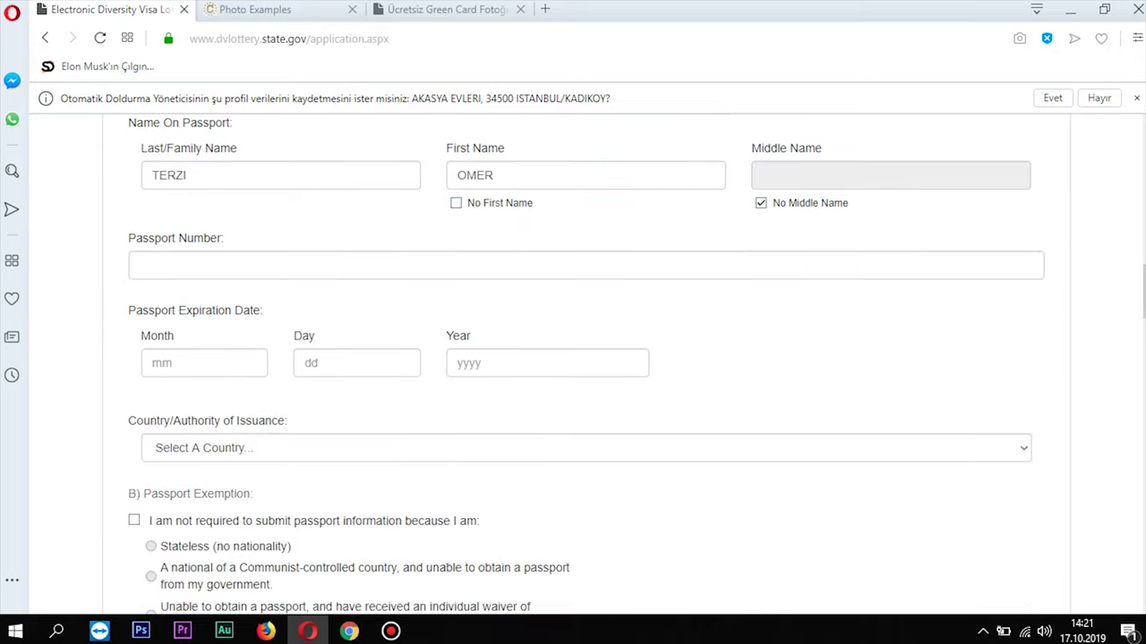
left_click(358, 265)
key("Down")
key("Return")
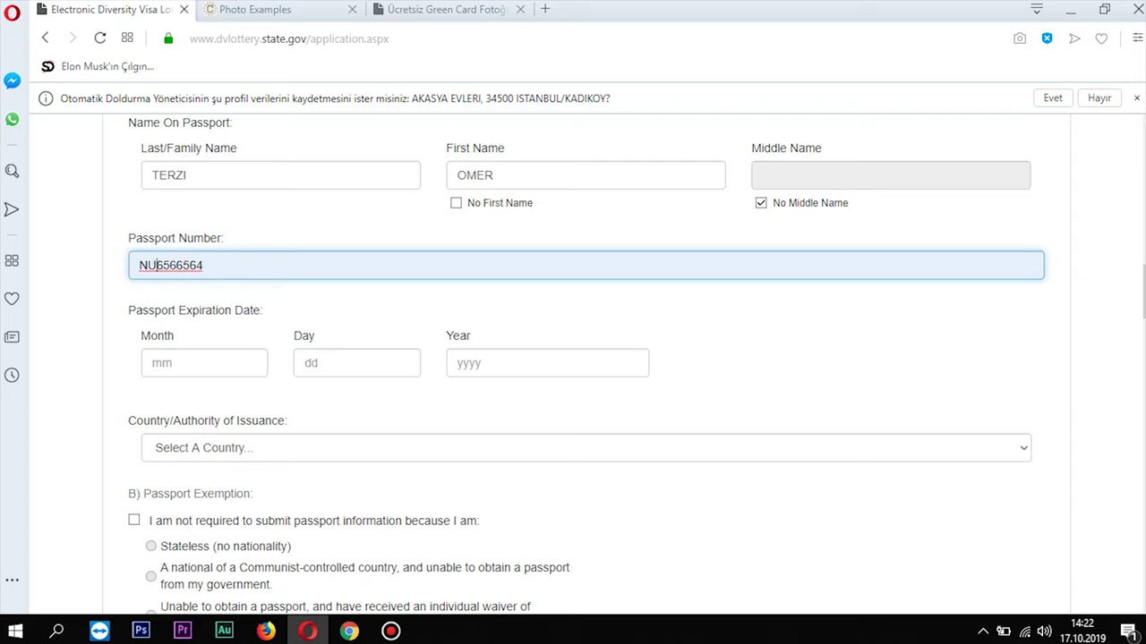
key("shift+Right")
key("shift+Right")
key("End")
key("shift+Left")
key("shift+Left")
key("shift+Left")
key("shift+Left")
key("shift+Left")
key("shift+Left")
key("shift+Left")
key("End")
Enter the passport expiration date as 01/01/2023
key("Tab")
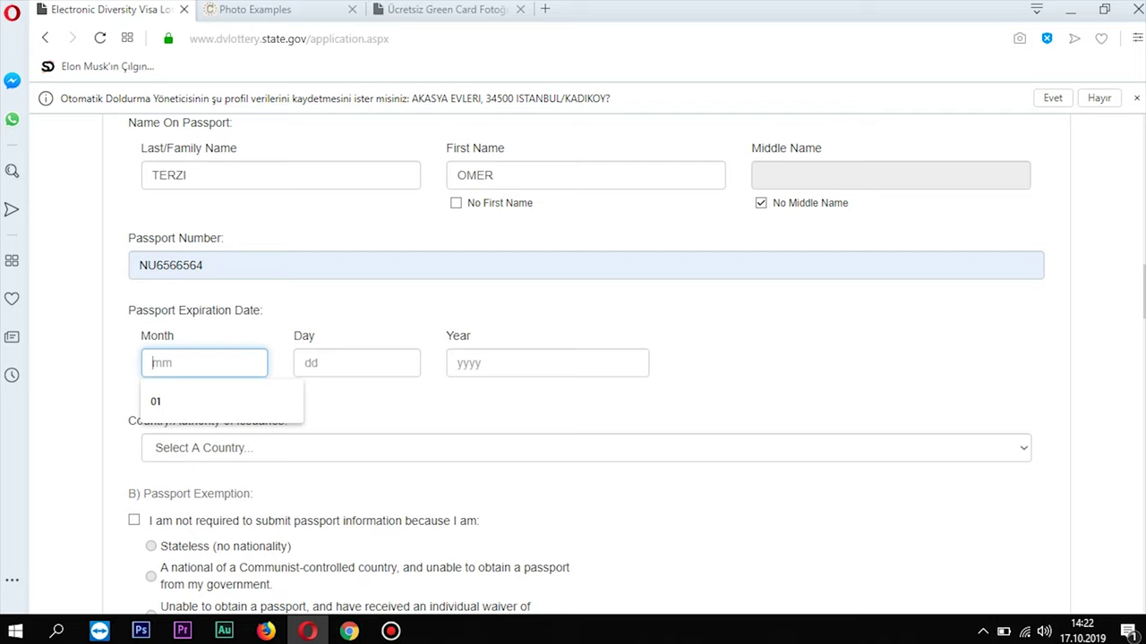
type("01")
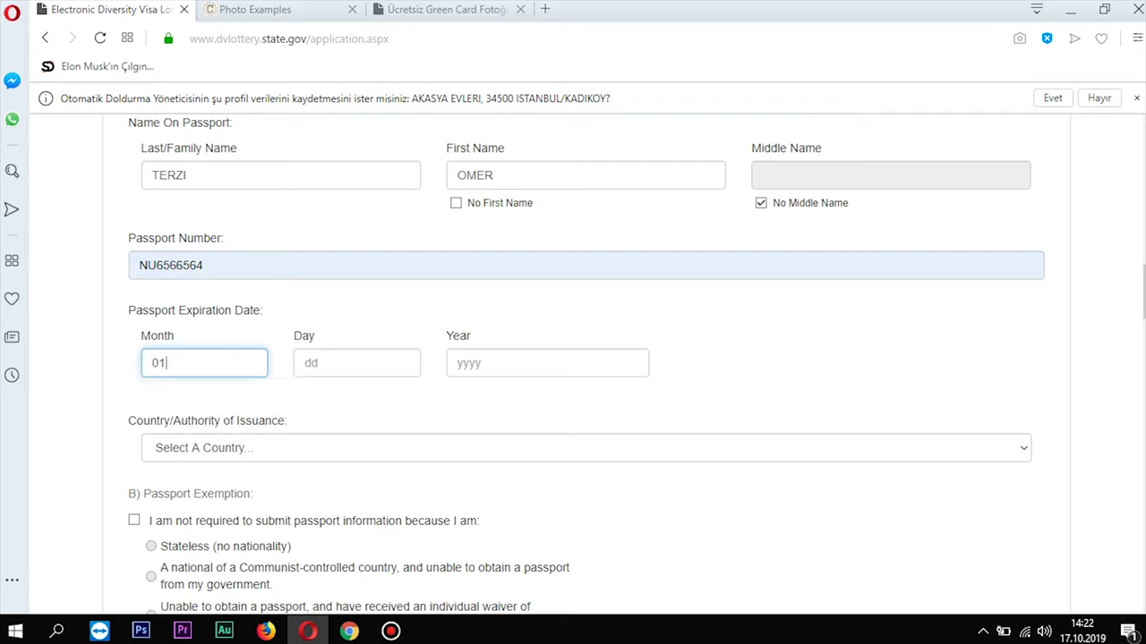
key("Tab")
type("01")
key("Tab")
type("2023")
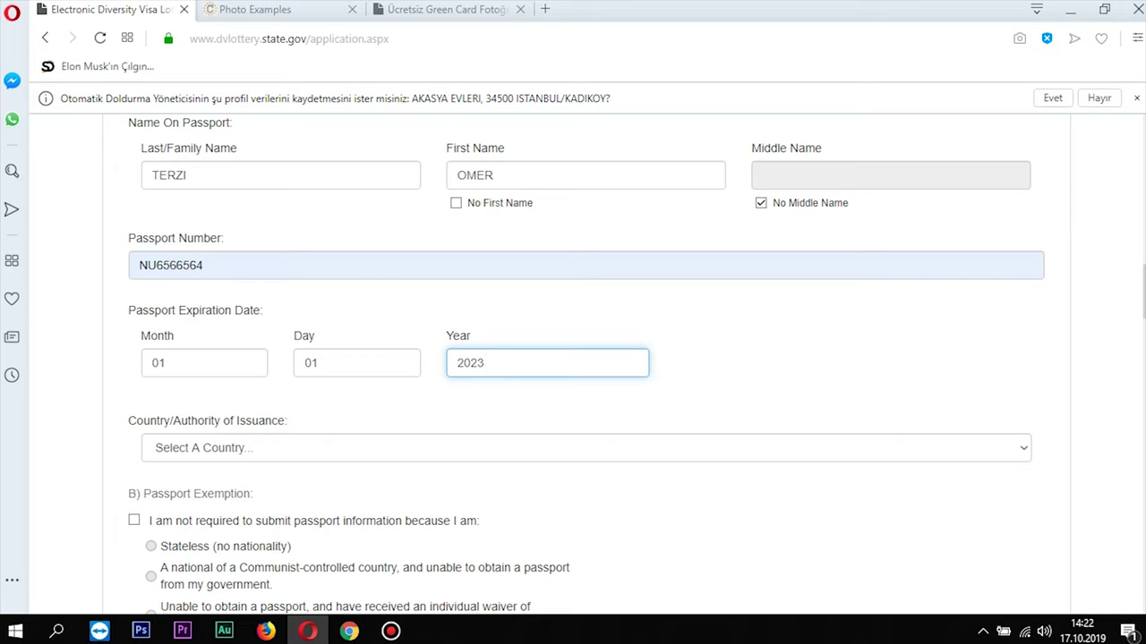
Choose Turkey from the passport's Country/Authority of Issuance list
scroll(587, 365, "down", 1)
key("Tab")
key("alt+Down")
scroll(586, 273, "down", 20)
scroll(587, 273, "down", 4)
left_click(586, 176)
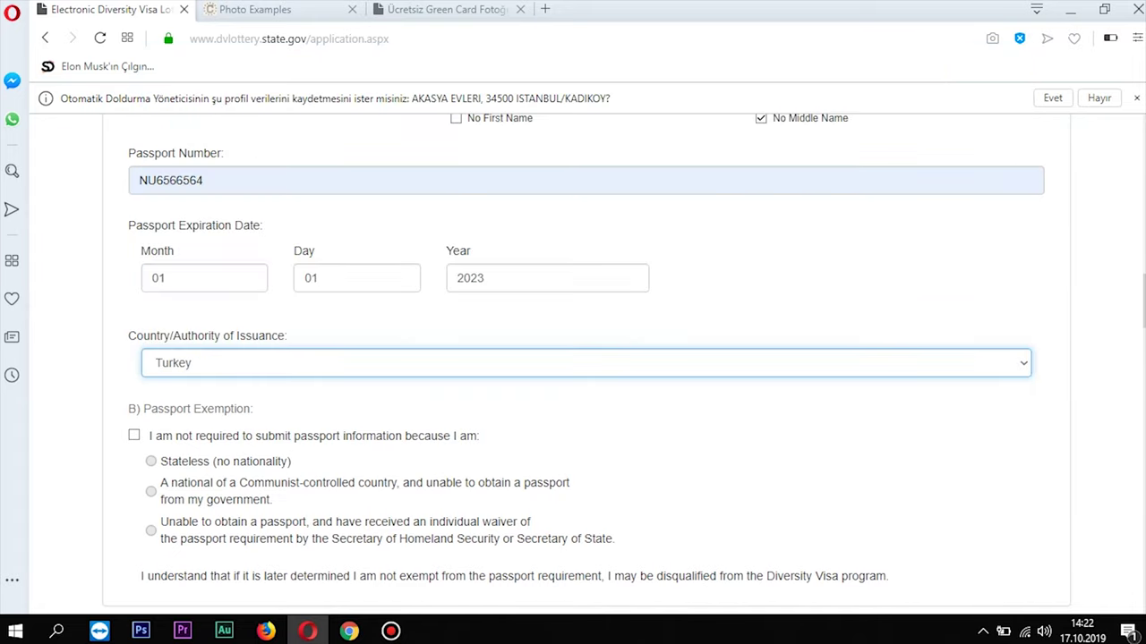
scroll(586, 363, "down", 2)
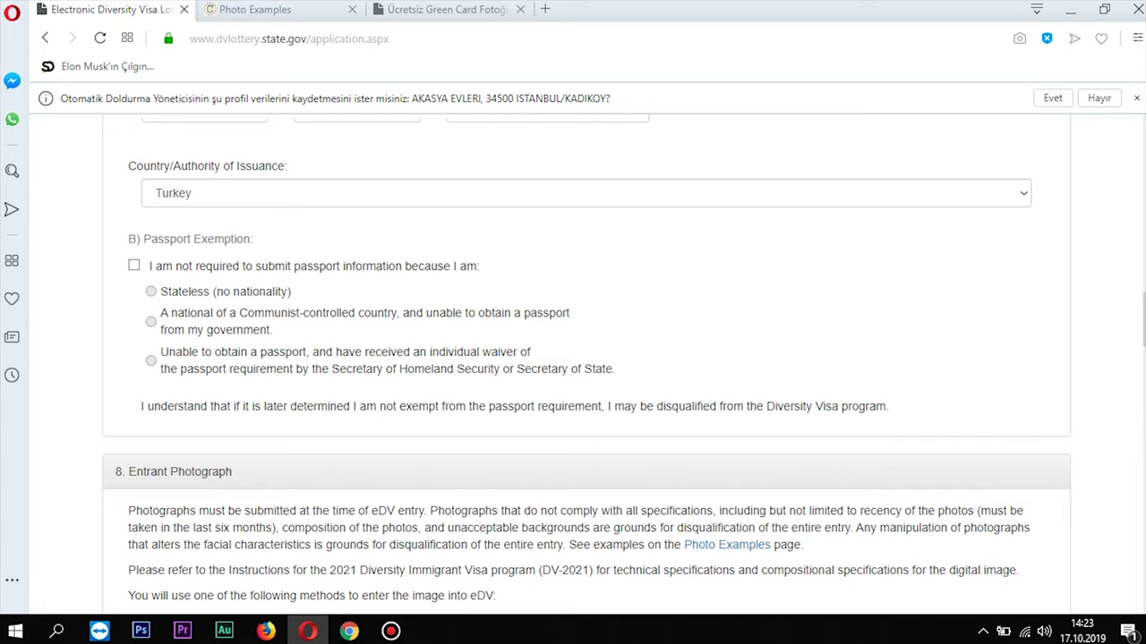
Upload omer.jpg as the entrant photograph in section 8 and check its preview
scroll(586, 358, "down", 3)
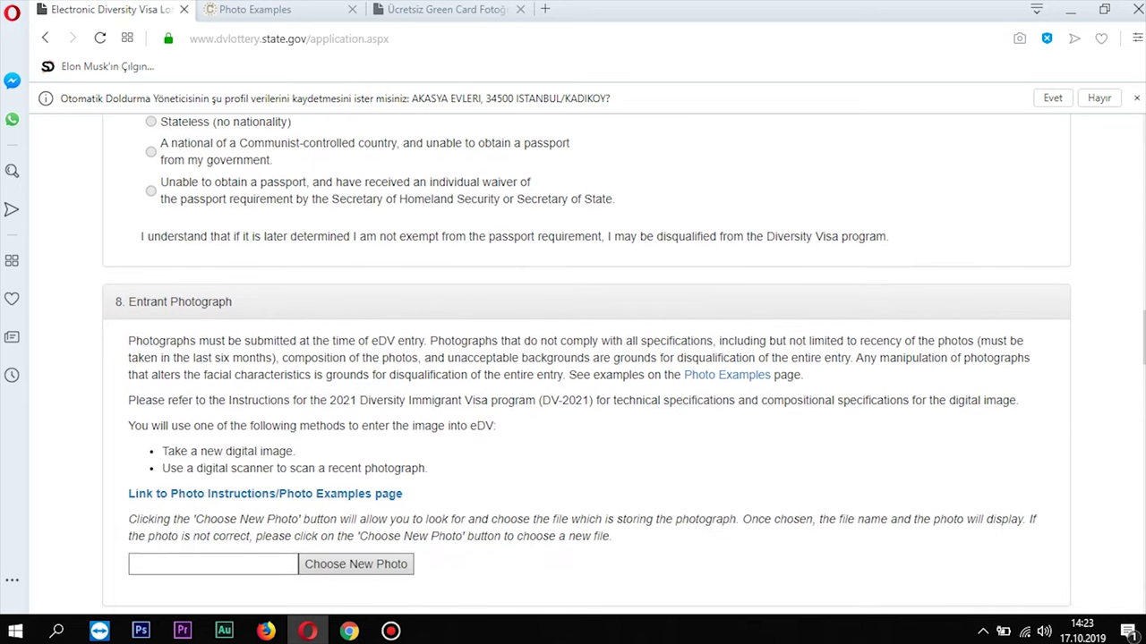
scroll(586, 358, "down", 1)
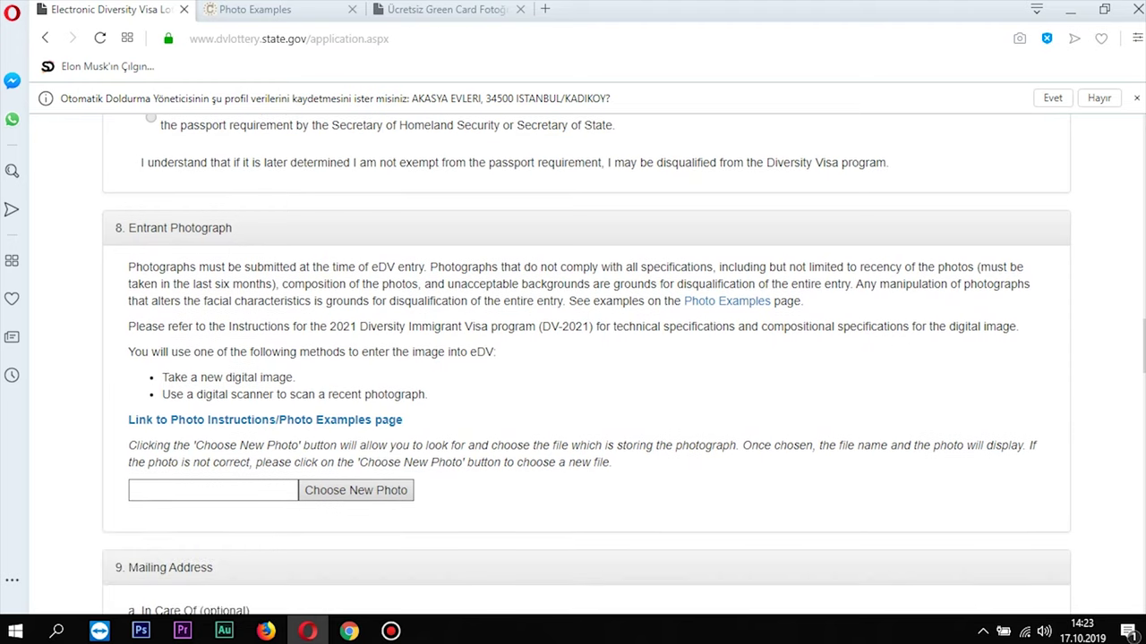
scroll(586, 358, "down", 2)
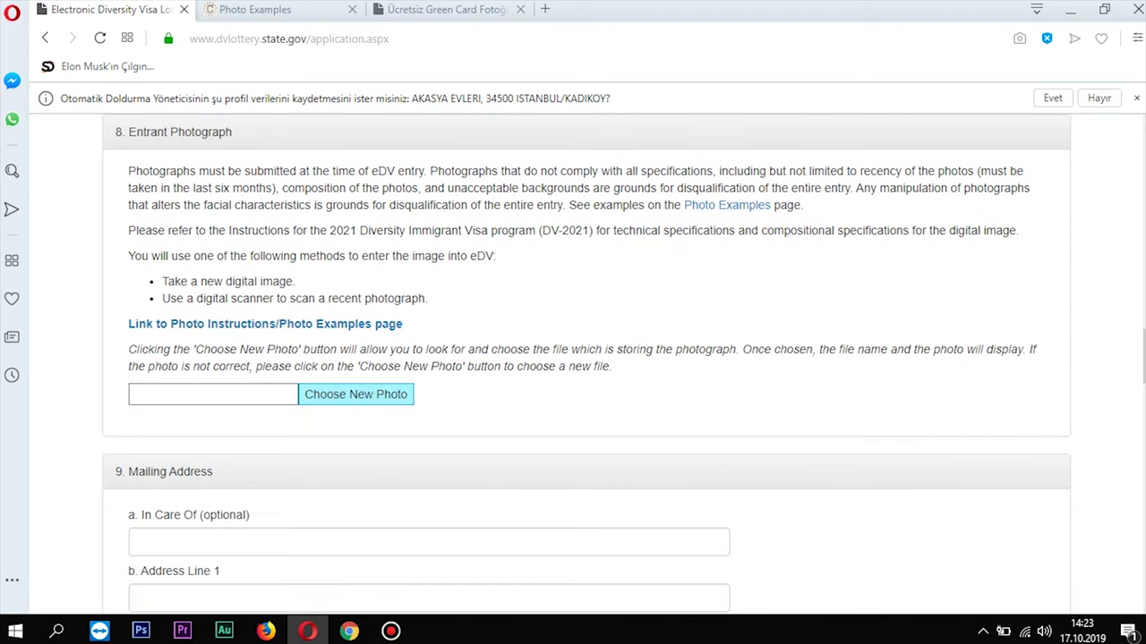
left_click(355, 394)
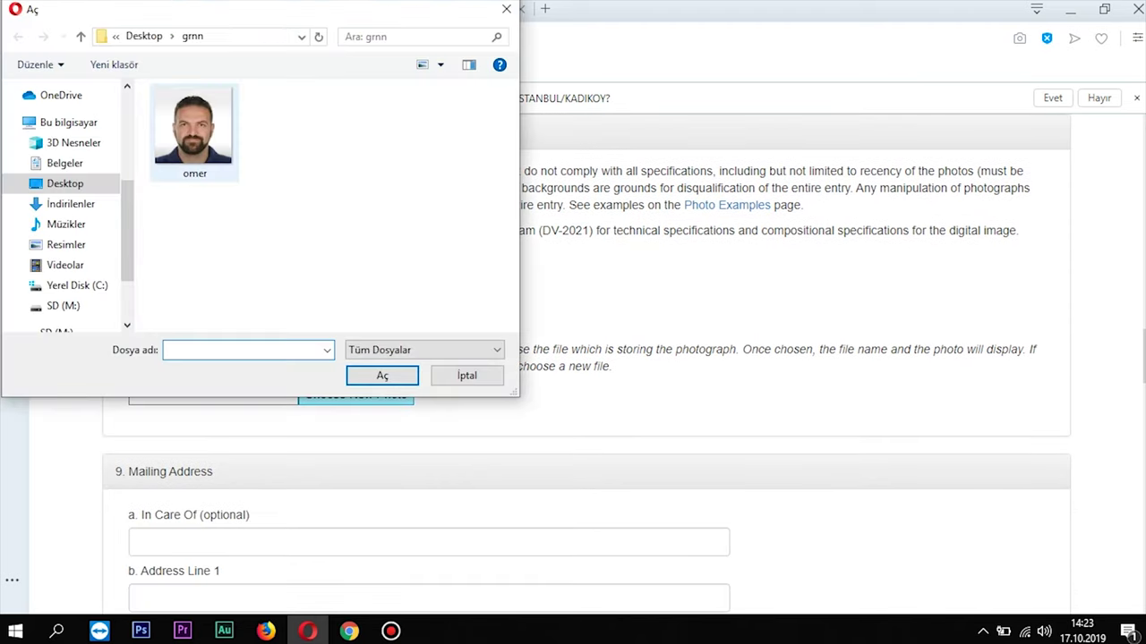
double_click(206, 152)
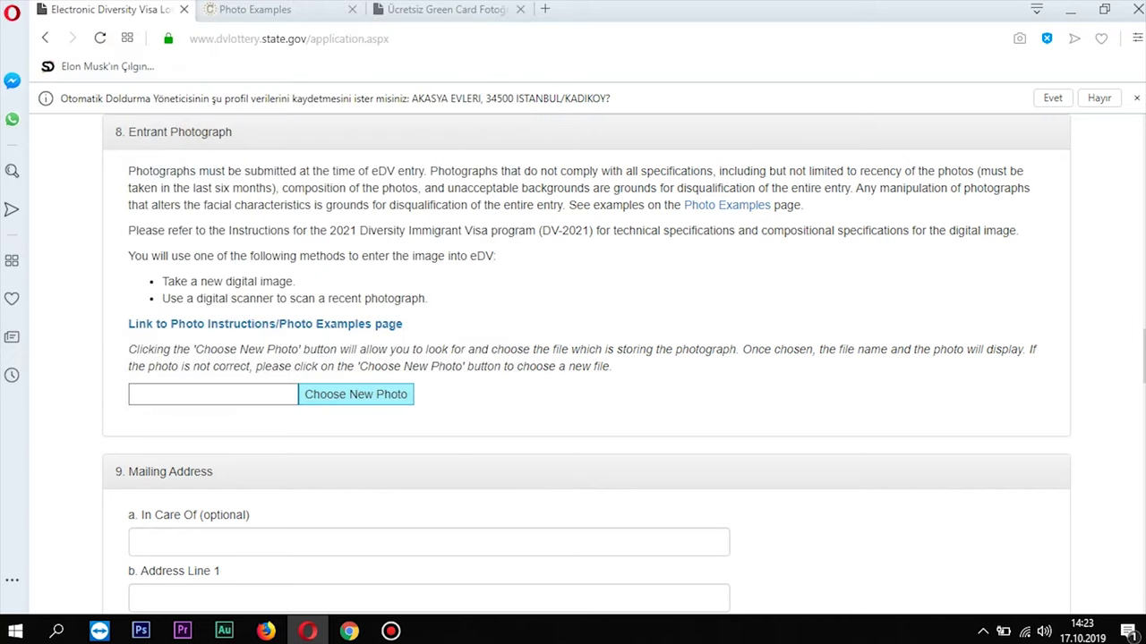
scroll(586, 364, "down", 4)
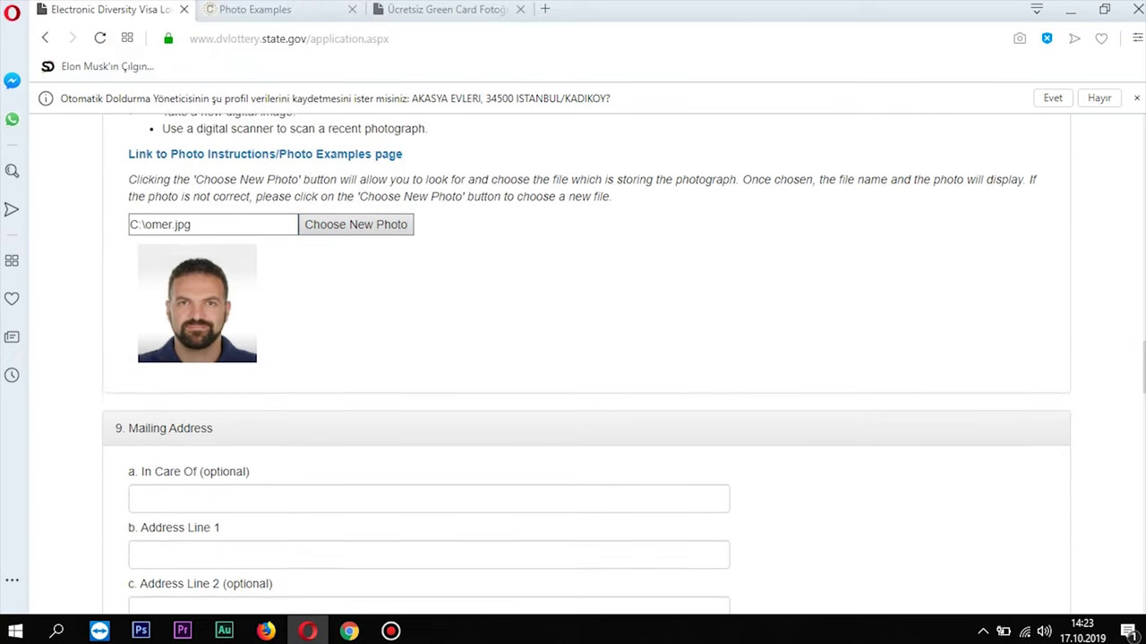
scroll(587, 365, "up", 1)
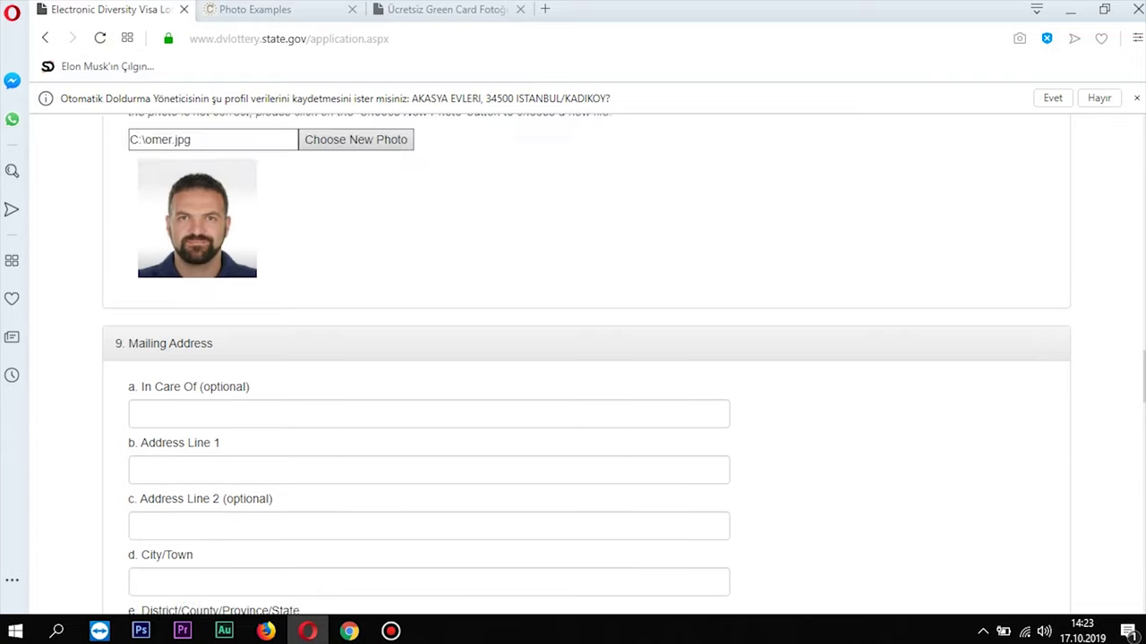
scroll(586, 364, "down", 2)
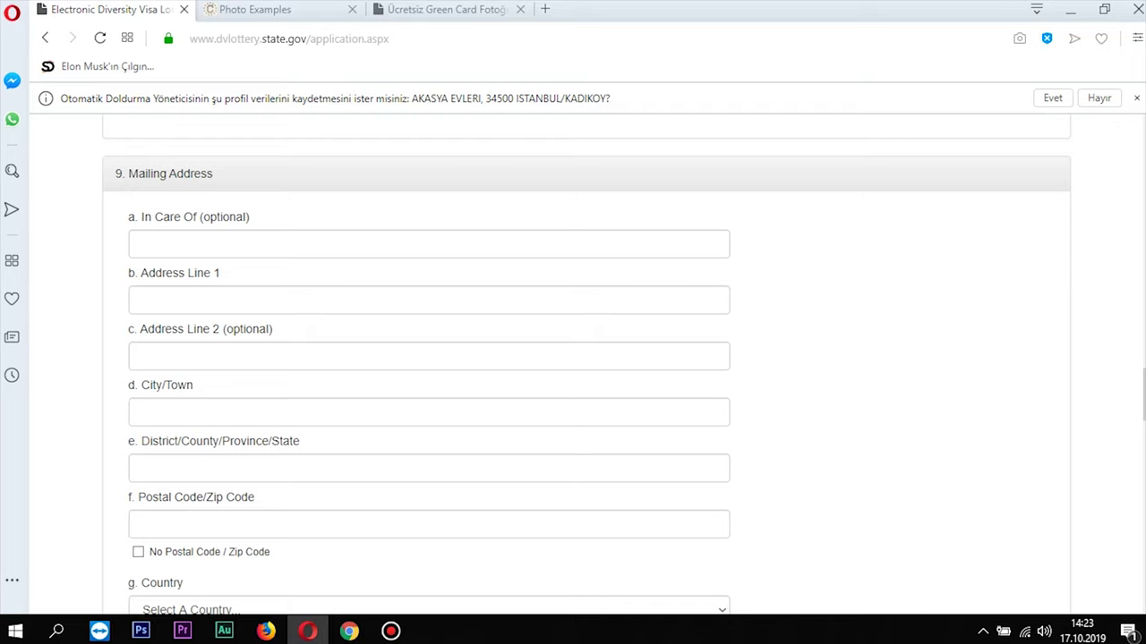
Autofill In Care Of and Address Line 1 from saved suggestions, then complete the entrant's street address
left_click(268, 243)
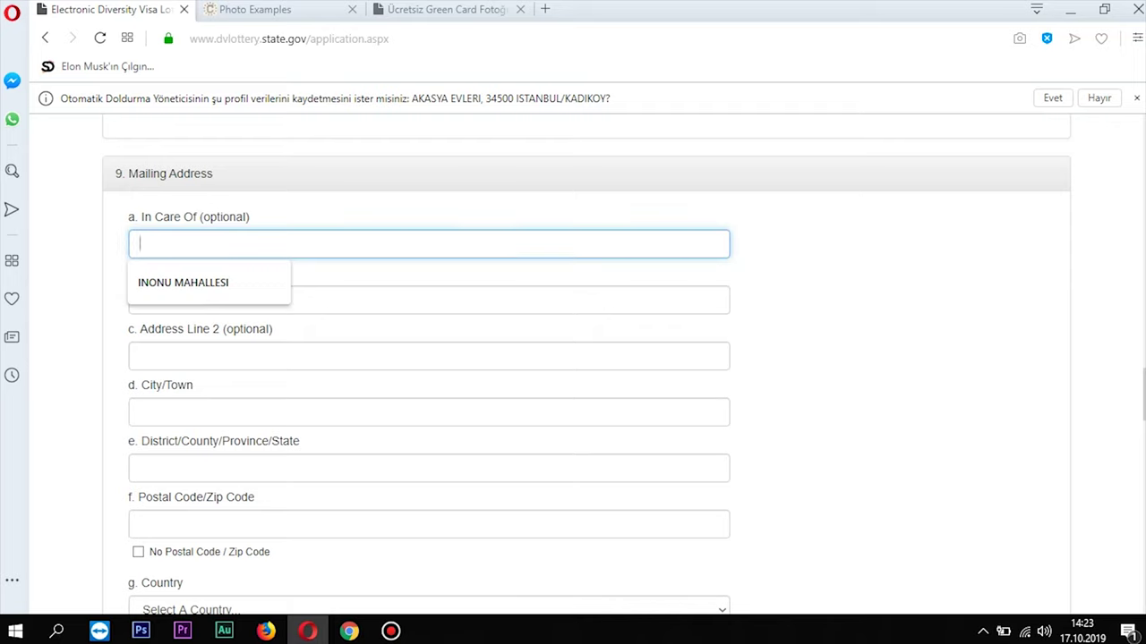
key("Down")
key("Return")
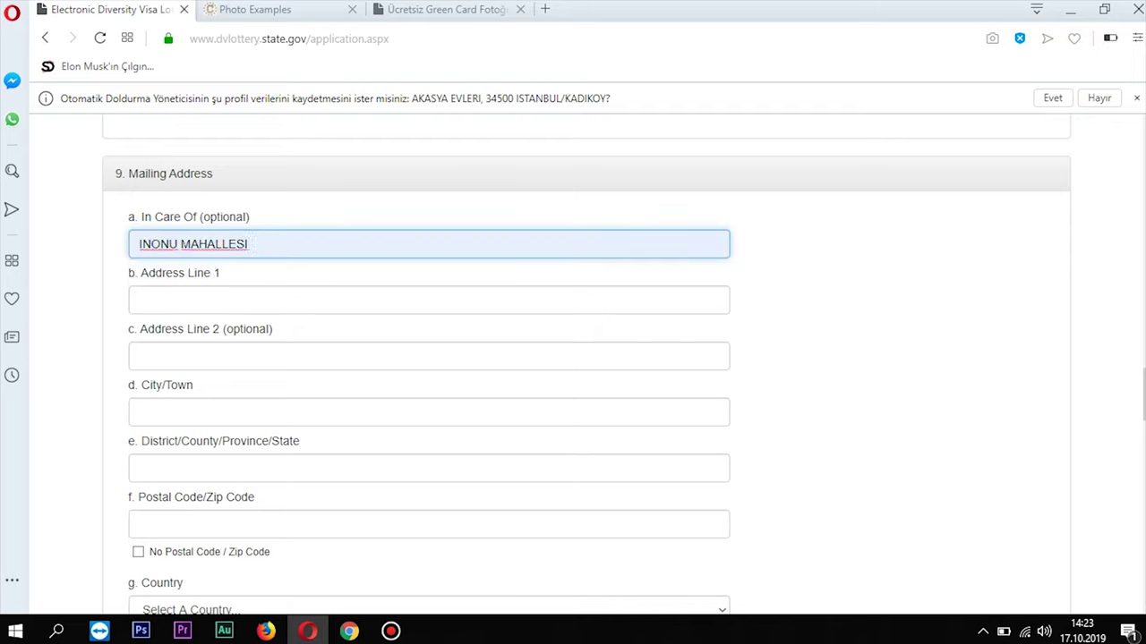
left_click(140, 300)
key("Down")
key("Return")
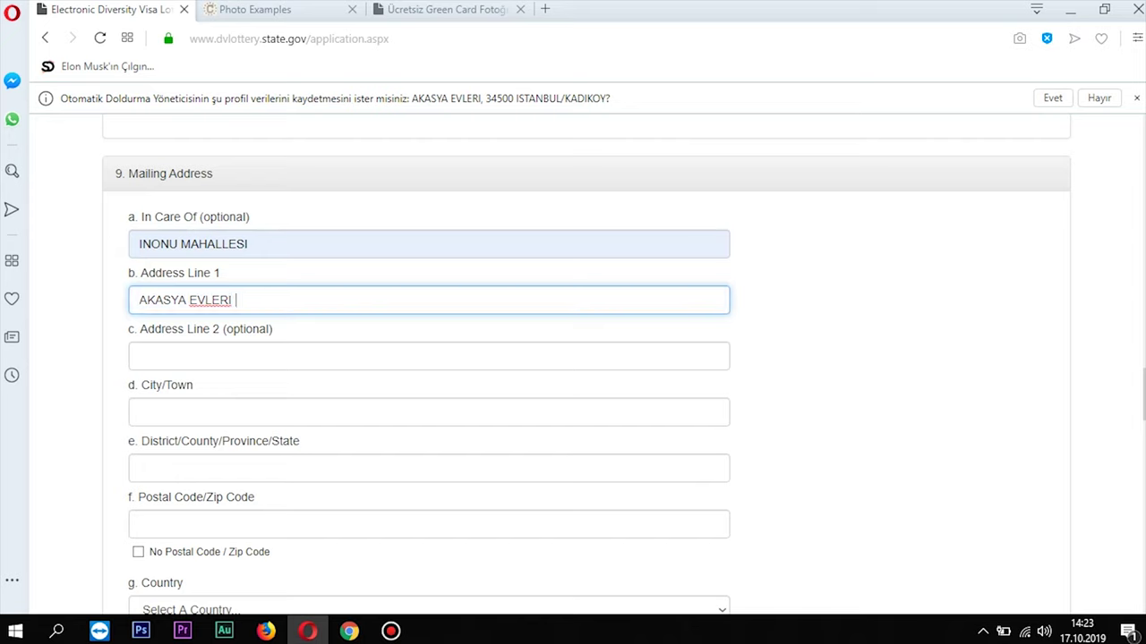
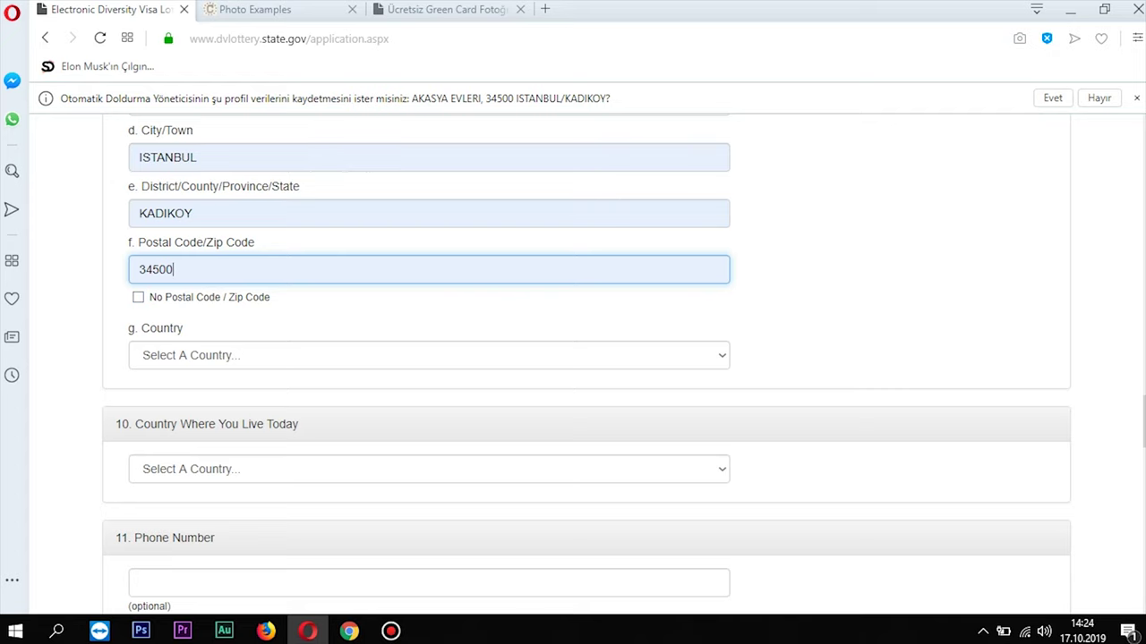
Choose Turkey as the mailing-address country
left_click(722, 355)
left_click_drag(723, 56, 722, 219)
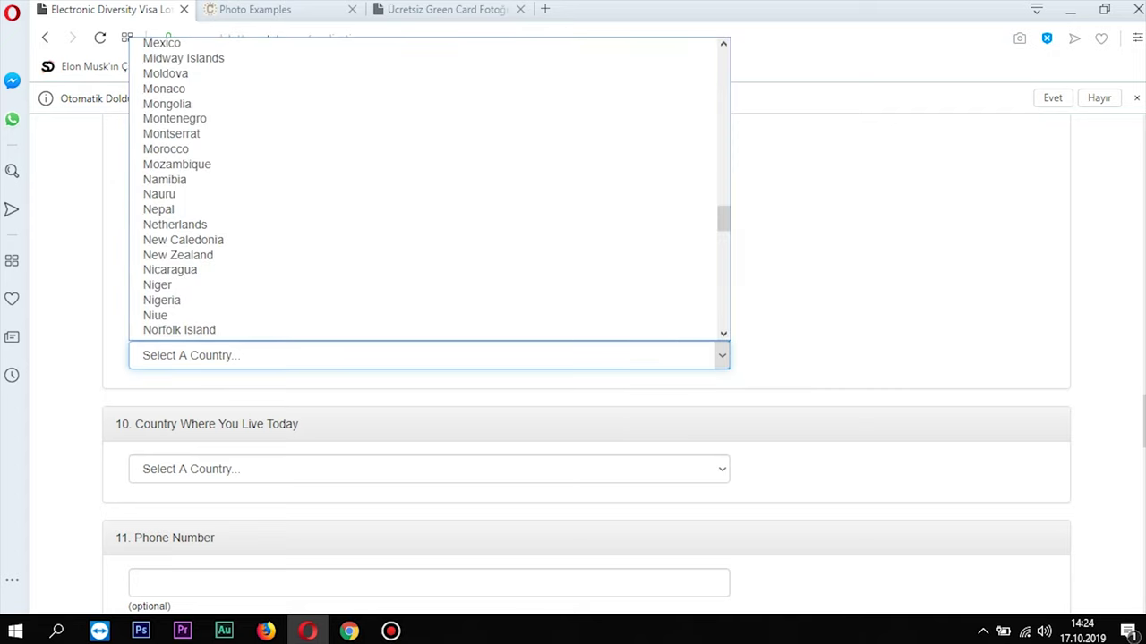
scroll(430, 240, "down", 15)
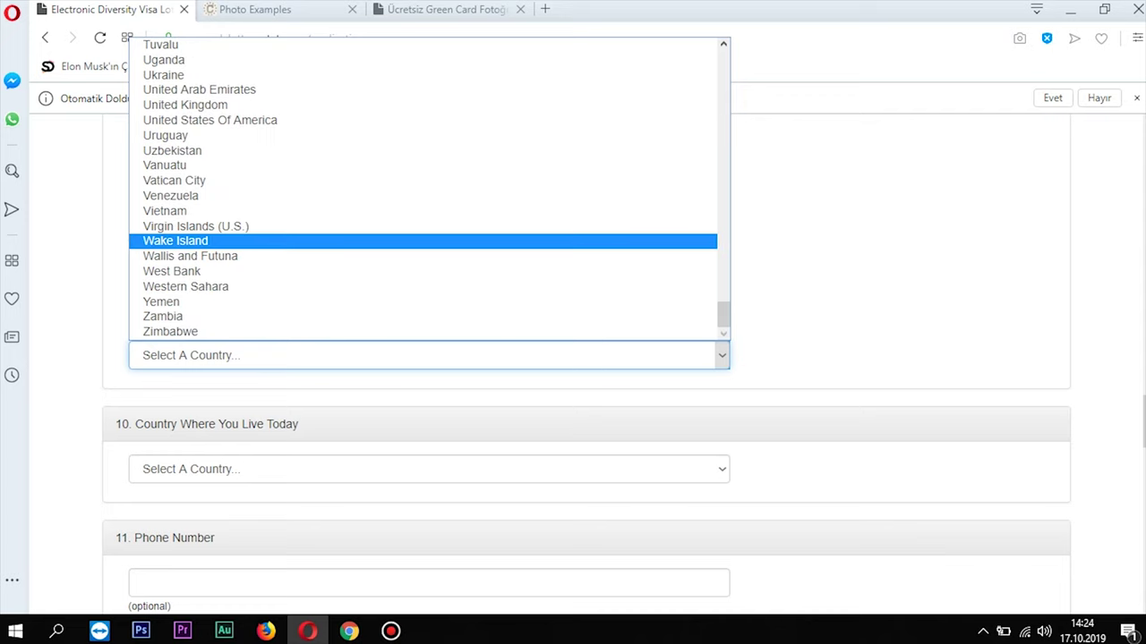
scroll(197, 135, "up", 4)
left_click(170, 170)
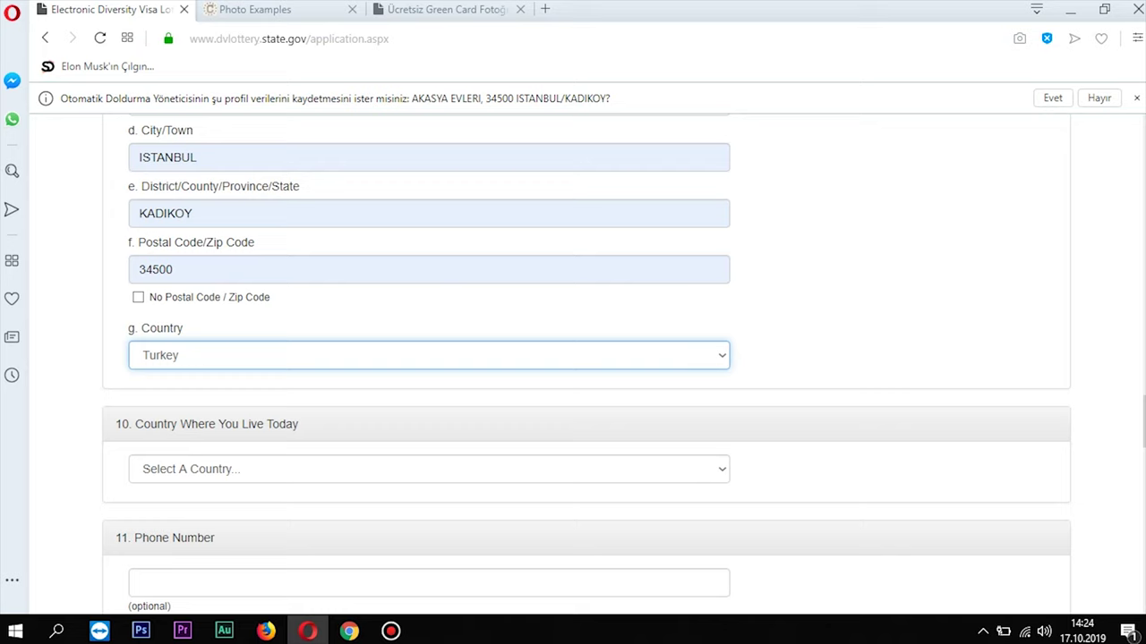
scroll(586, 358, "down", 2)
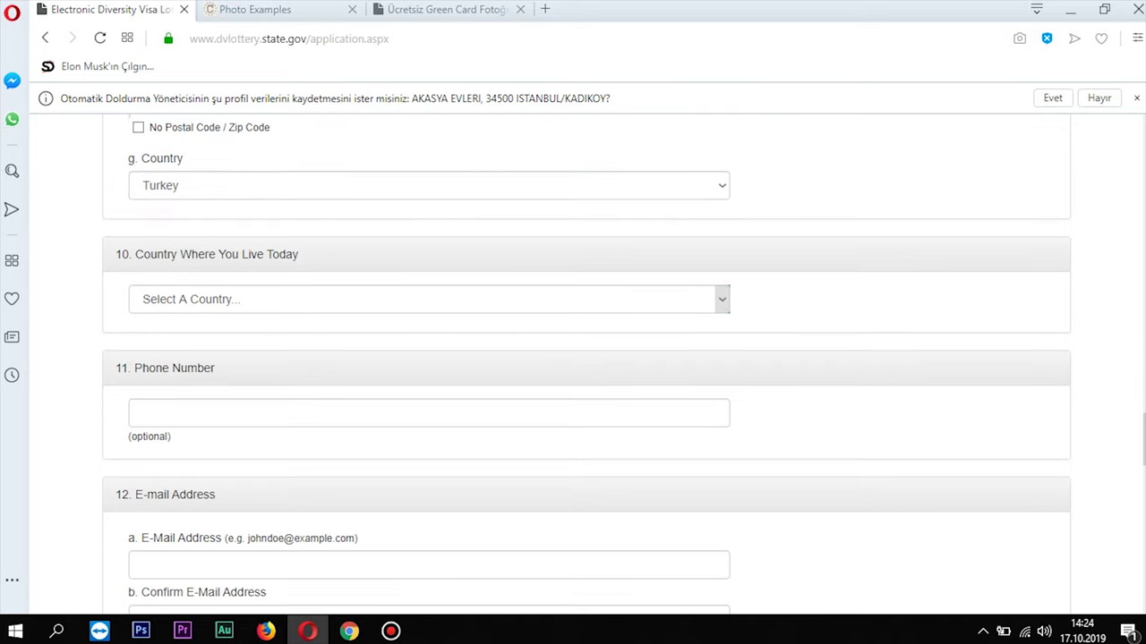
Choose Turkey as the country where you live today
left_click(722, 299)
scroll(430, 367, "down", 15)
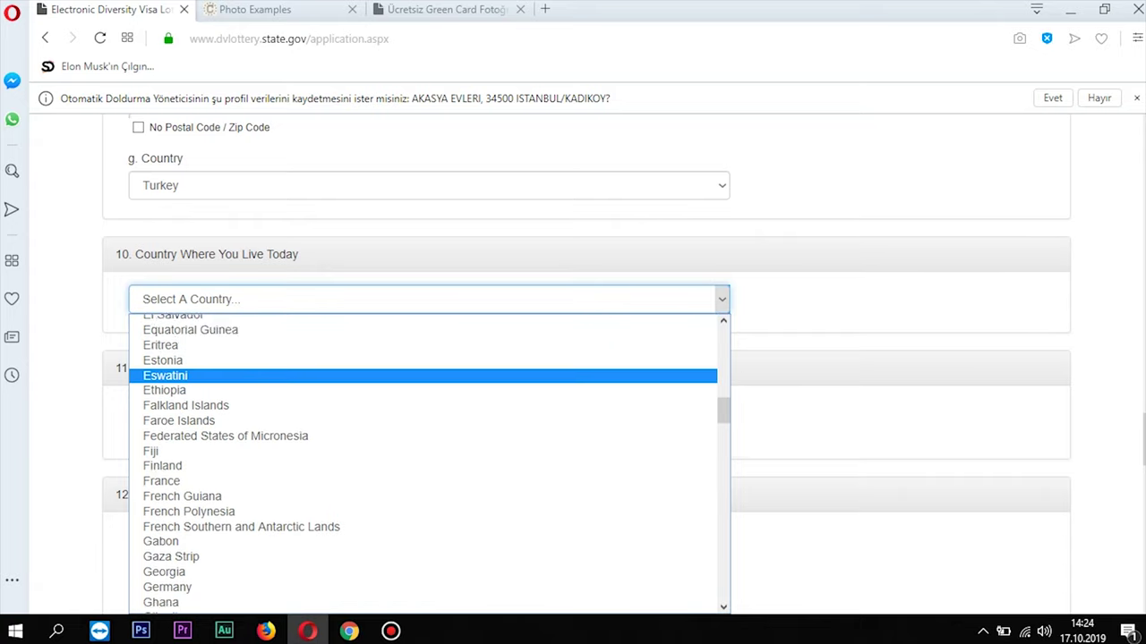
scroll(429, 358, "down", 9)
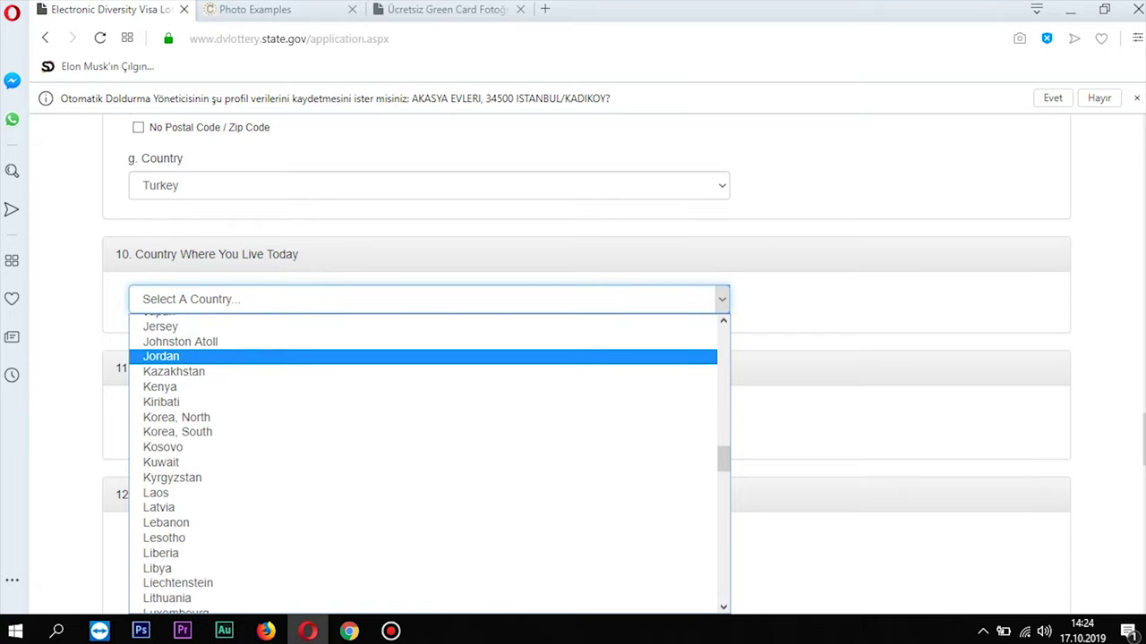
scroll(430, 366, "down", 20)
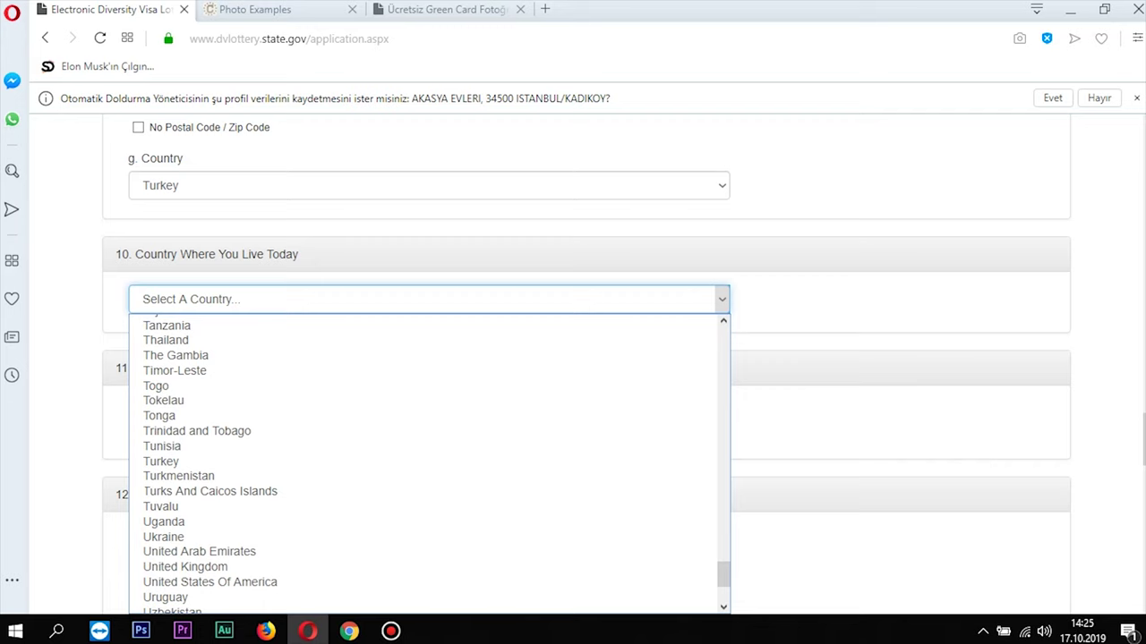
scroll(429, 367, "up", 4)
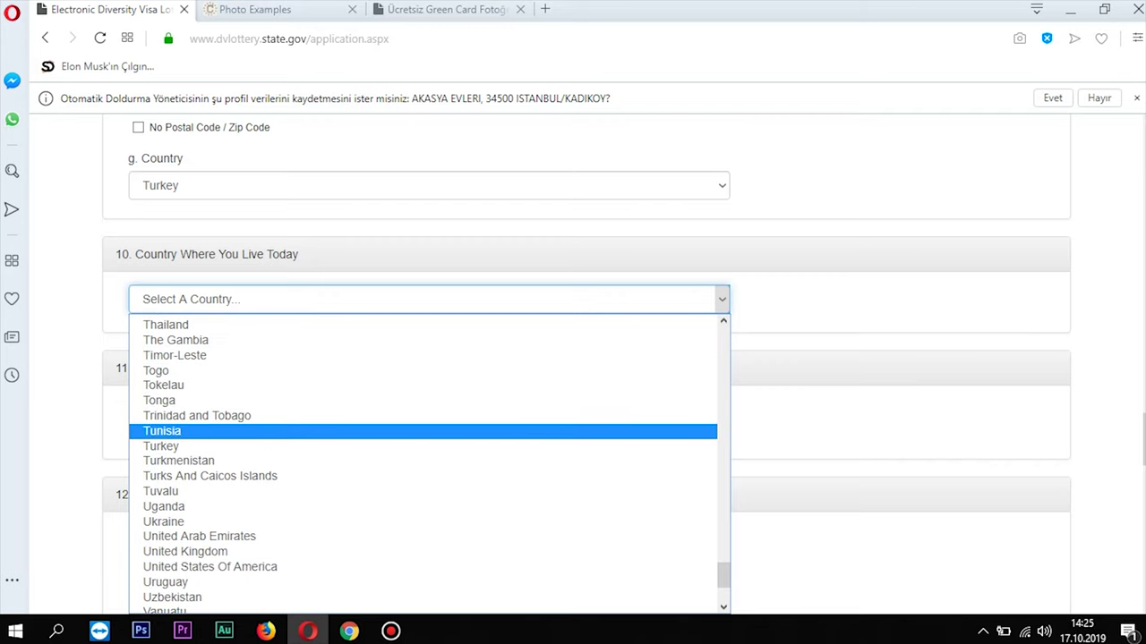
left_click(430, 446)
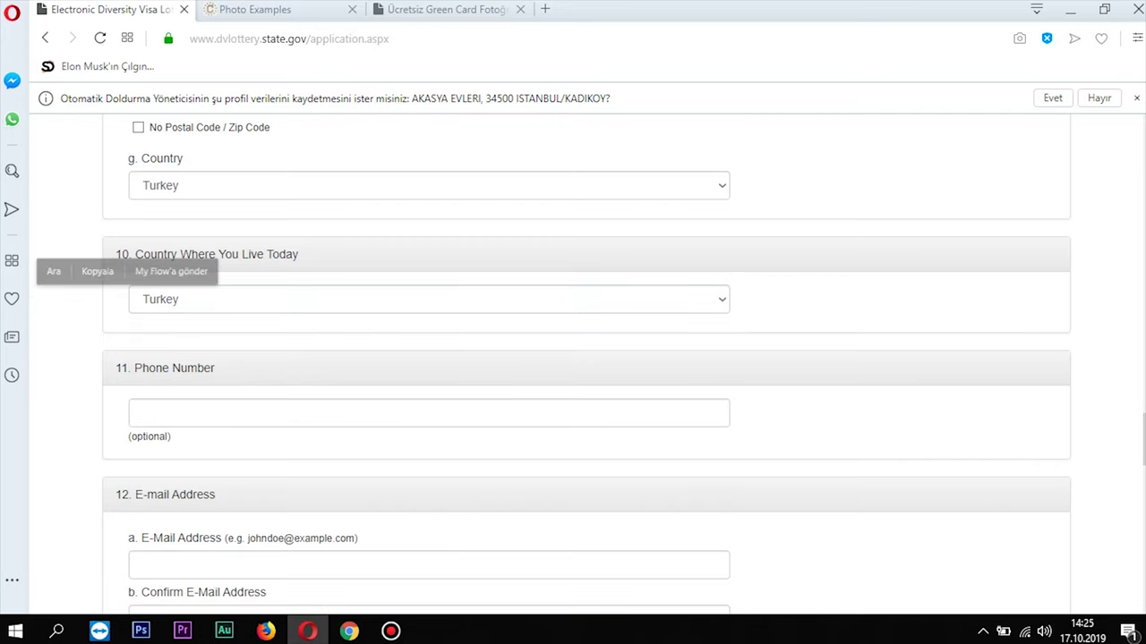
scroll(586, 367, "down", 1)
scroll(587, 367, "down", 1)
left_click(429, 328)
Replace the autofilled phone number with the entrant's phone number
left_click(206, 366)
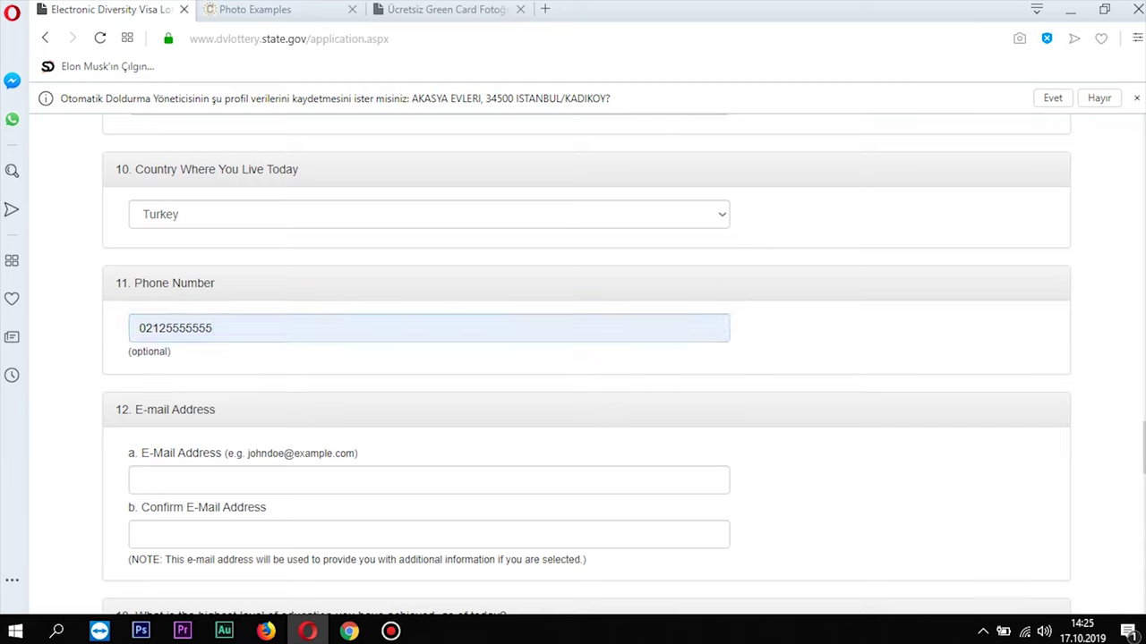
double_click(210, 327)
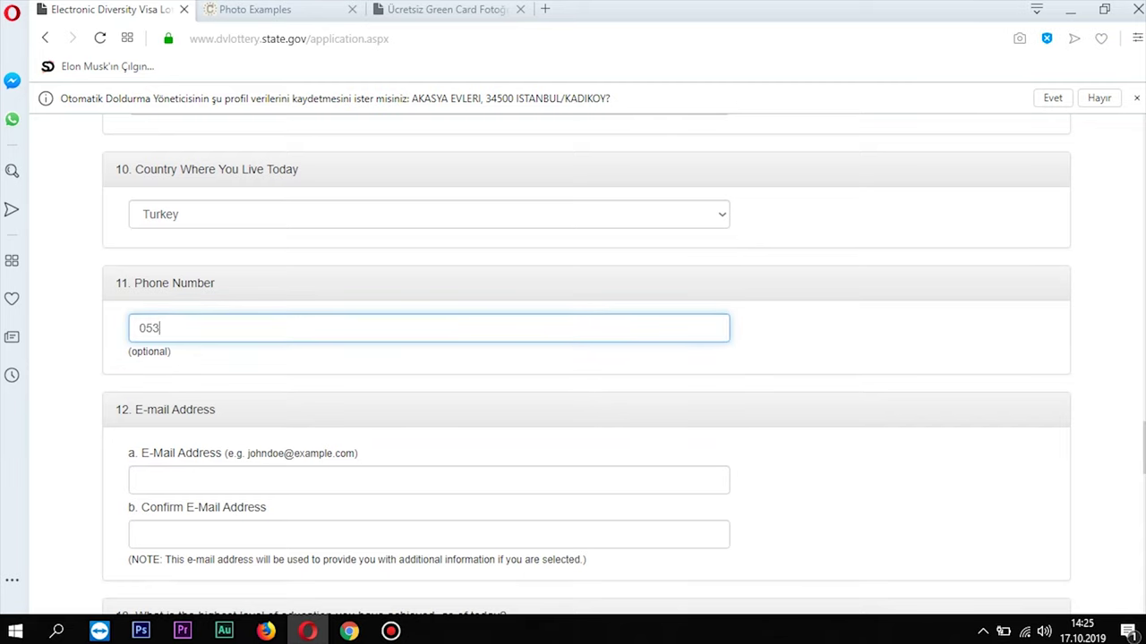
Fill the e-mail and confirmation fields with the same suggested address and recheck both
scroll(586, 376, "down", 2)
left_click(268, 310)
left_click(205, 341)
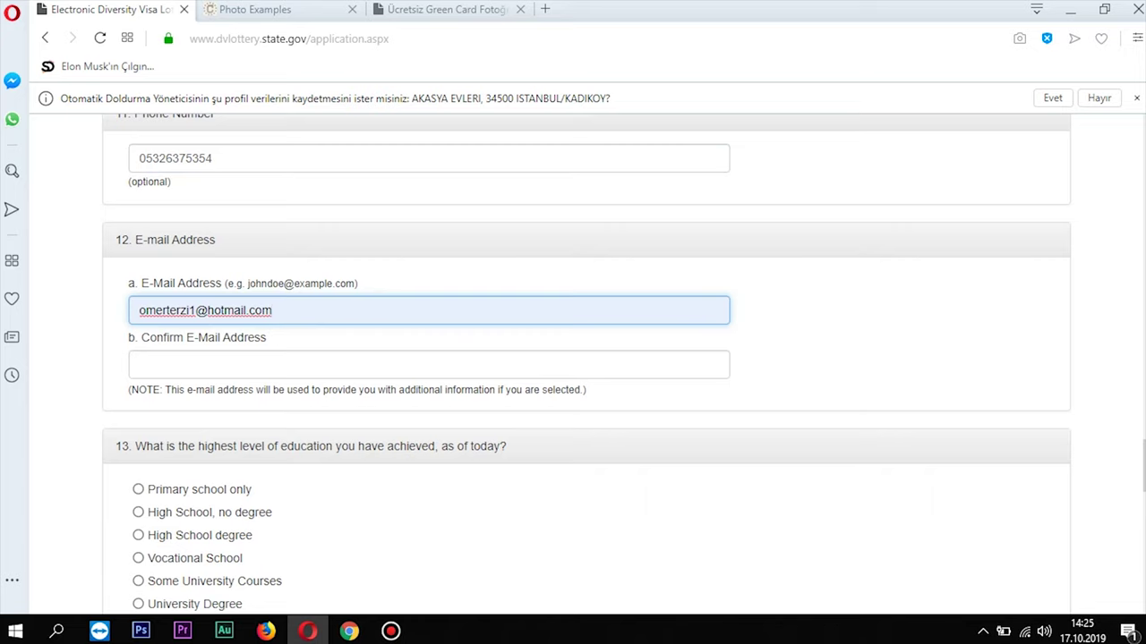
left_click(268, 364)
left_click(188, 401)
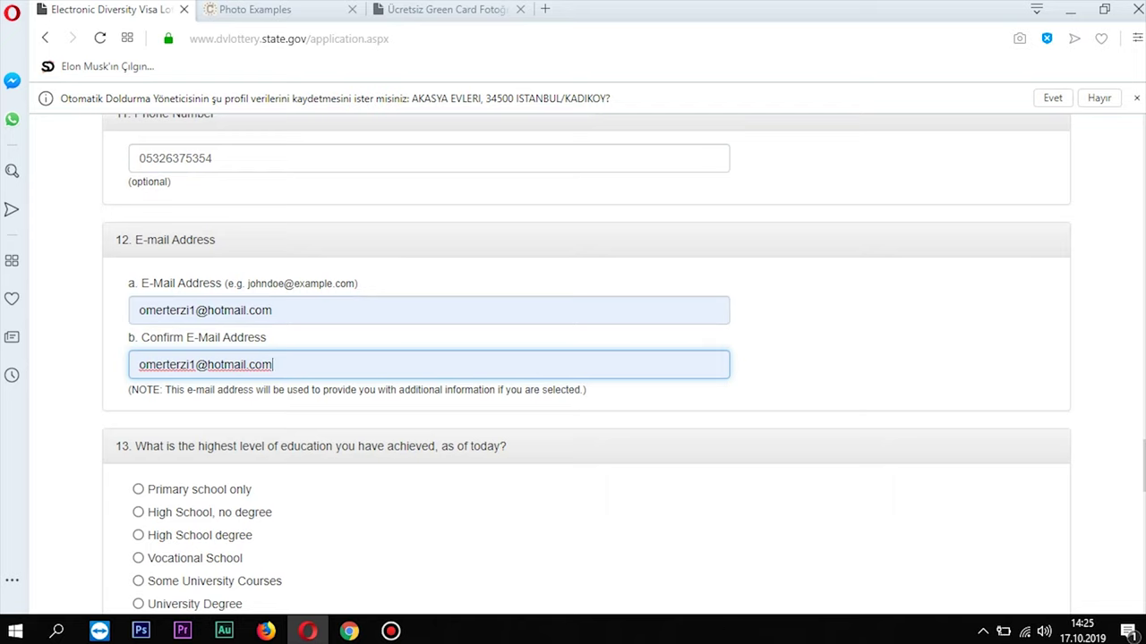
left_click(273, 309)
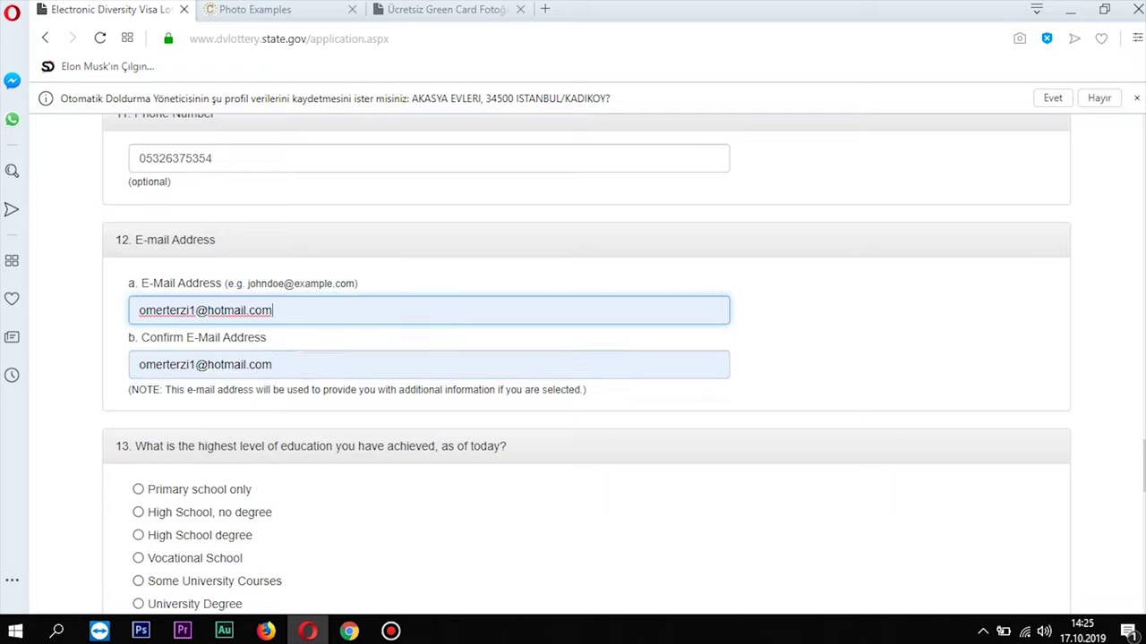
left_click(273, 365)
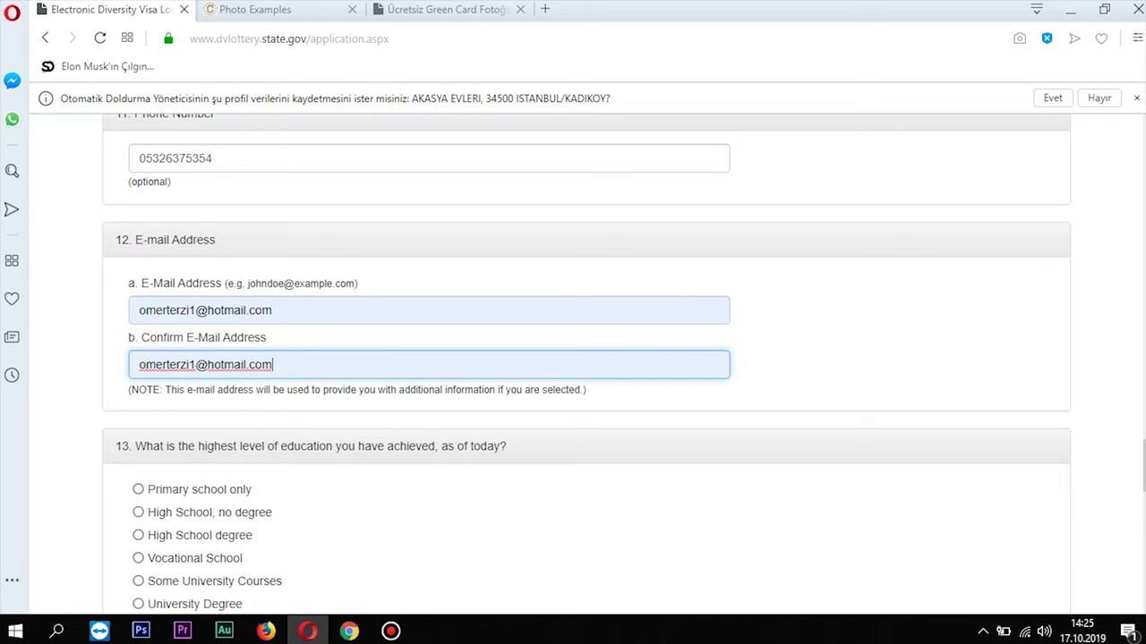
scroll(586, 358, "down", 3)
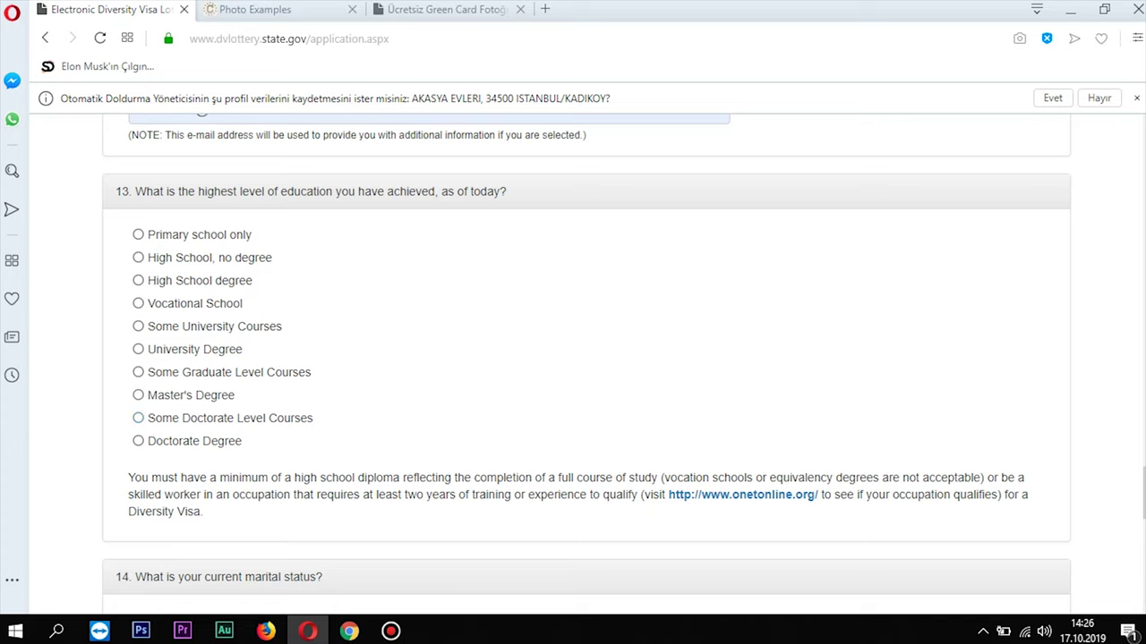
Select University Degree as the highest level of education in question 13
left_click(137, 349)
scroll(587, 365, "down", 4)
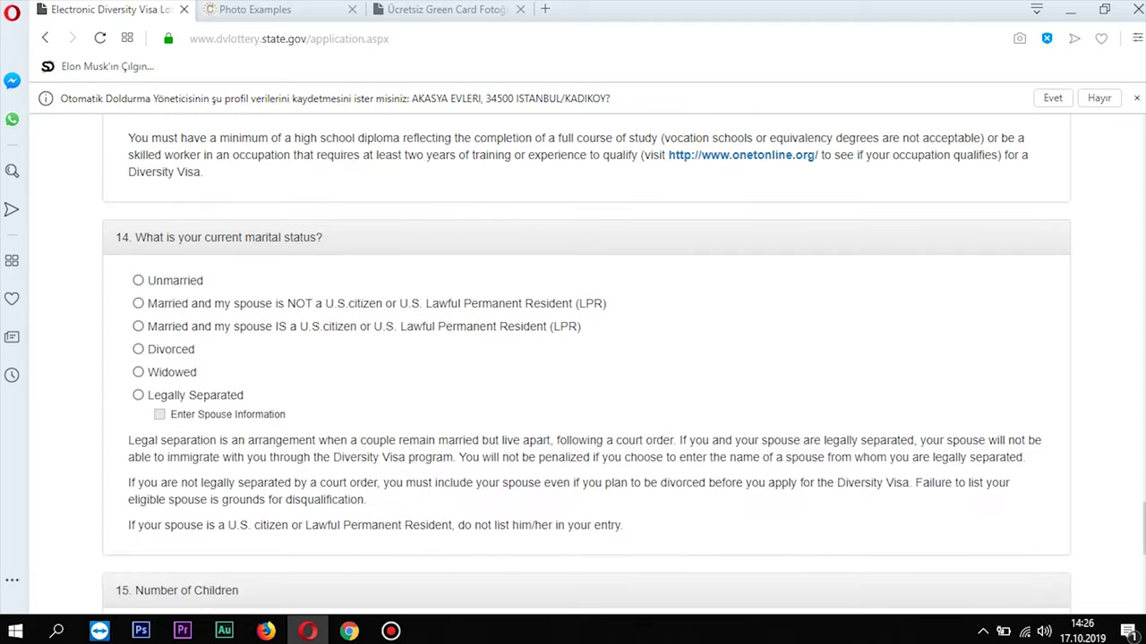
Set the marital status to Unmarried
scroll(586, 365, "down", 1)
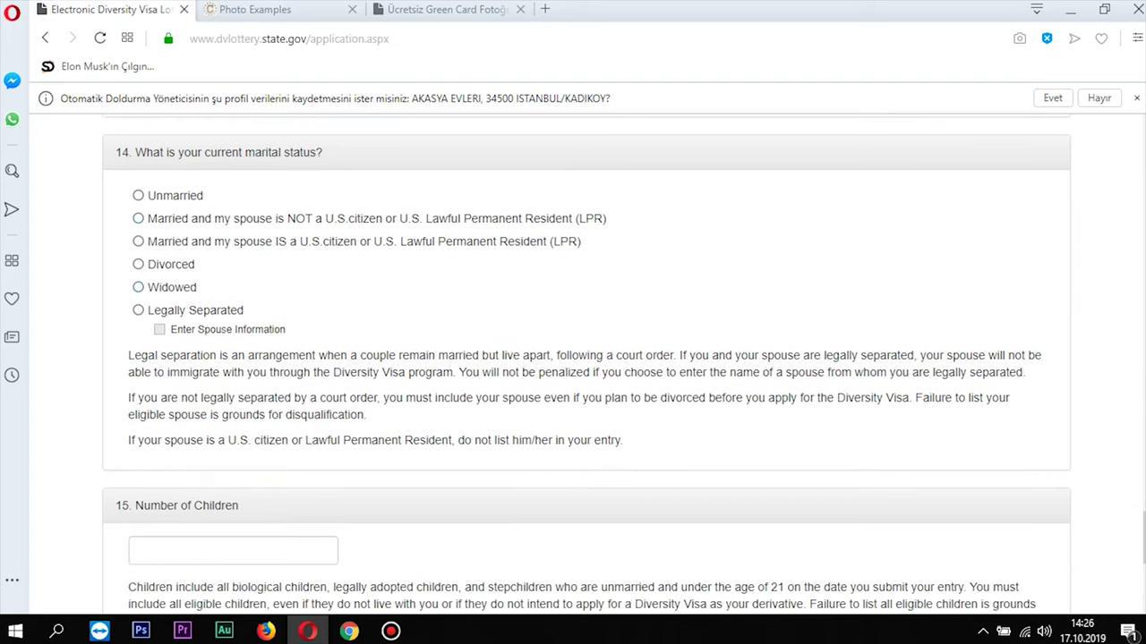
left_click(138, 195)
left_click(138, 195)
left_click_drag(325, 218, 345, 218)
left_click(138, 241)
left_click(138, 195)
Enter 0 as the Number of Children
scroll(587, 358, "down", 2)
left_click(233, 551)
type("0")
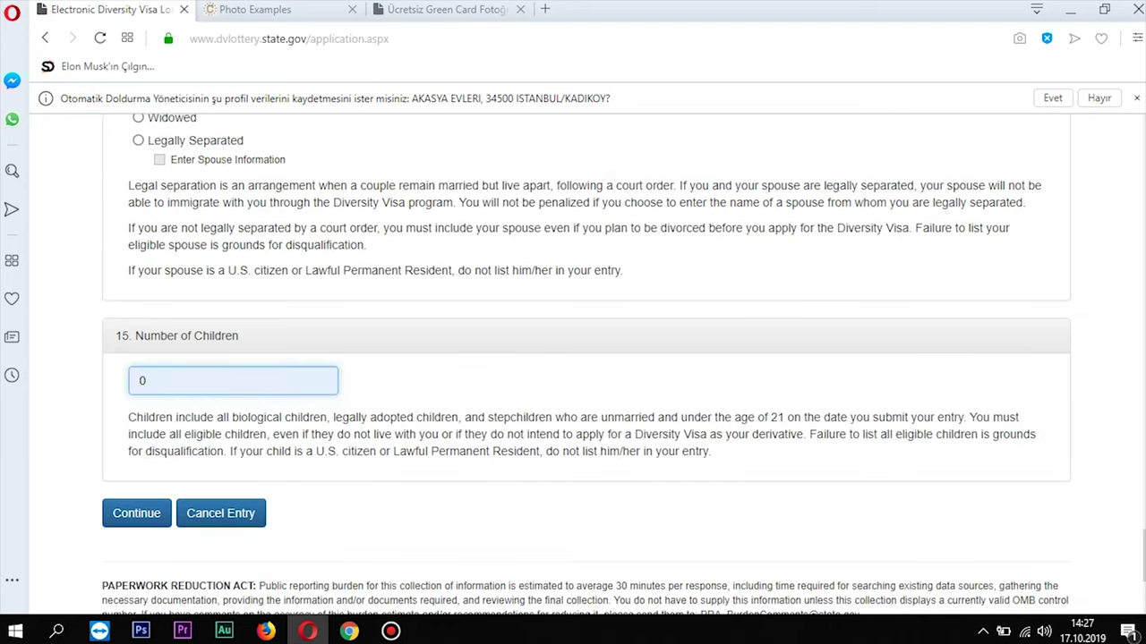
scroll(586, 358, "up", 1)
scroll(586, 358, "down", 3)
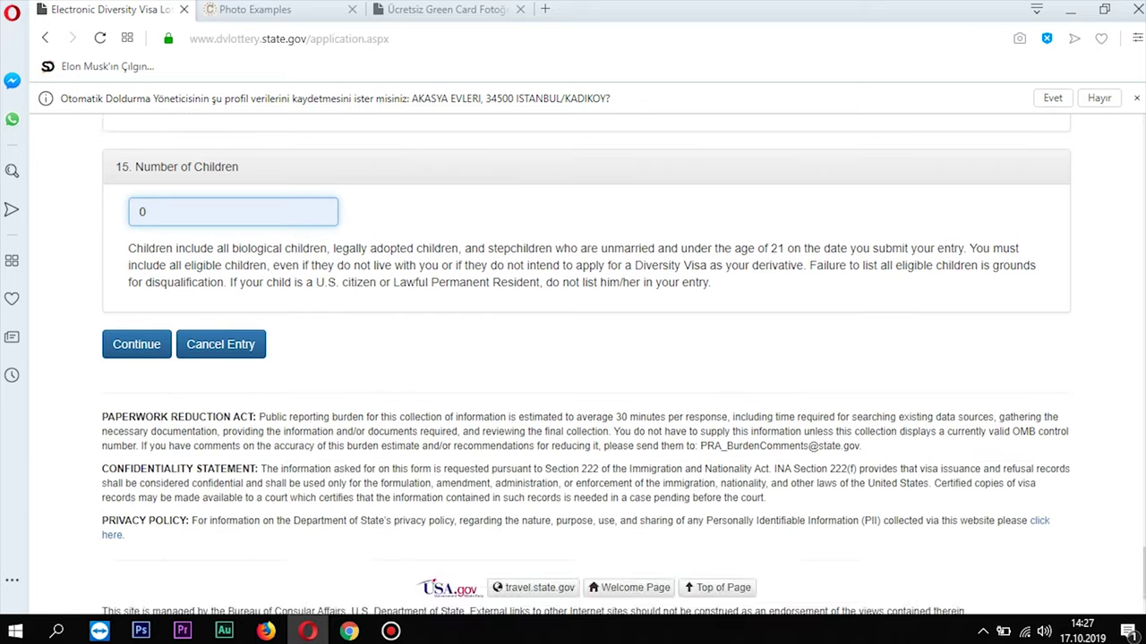
scroll(586, 358, "up", 1)
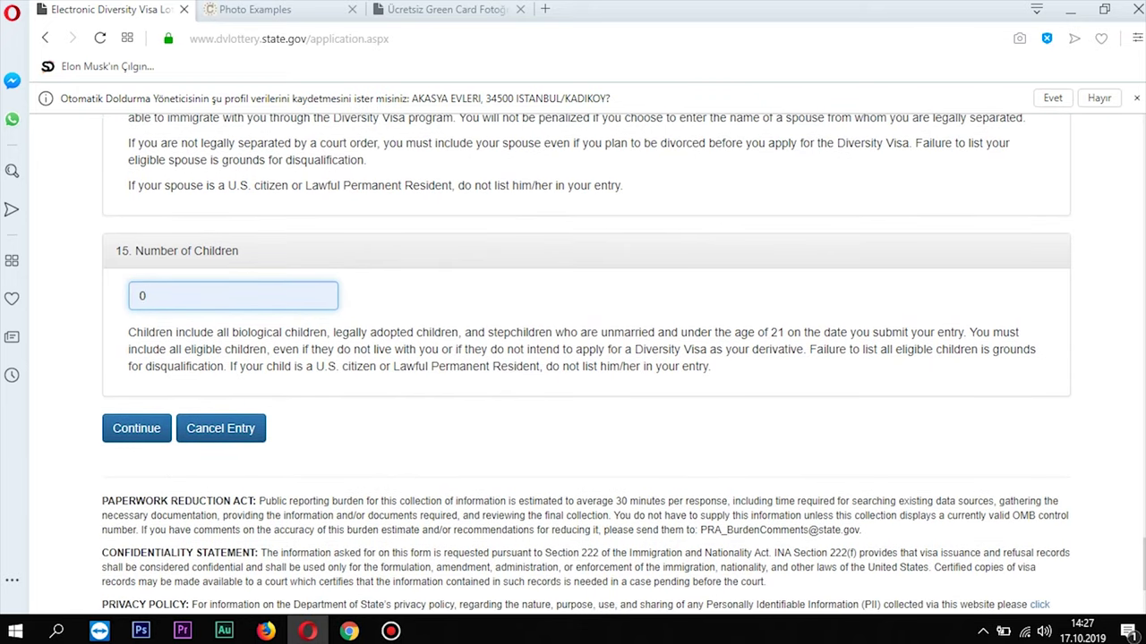